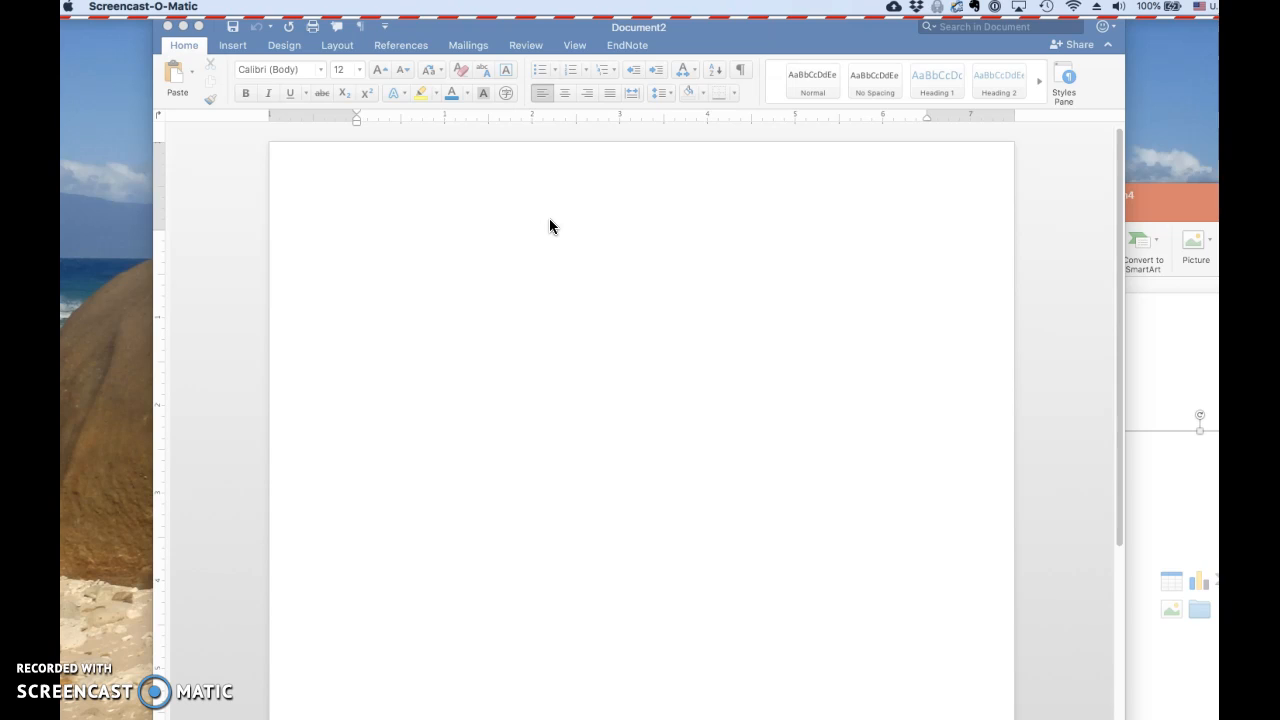
Insert a blank equation placeholder on the first line of the empty document
click(551, 222)
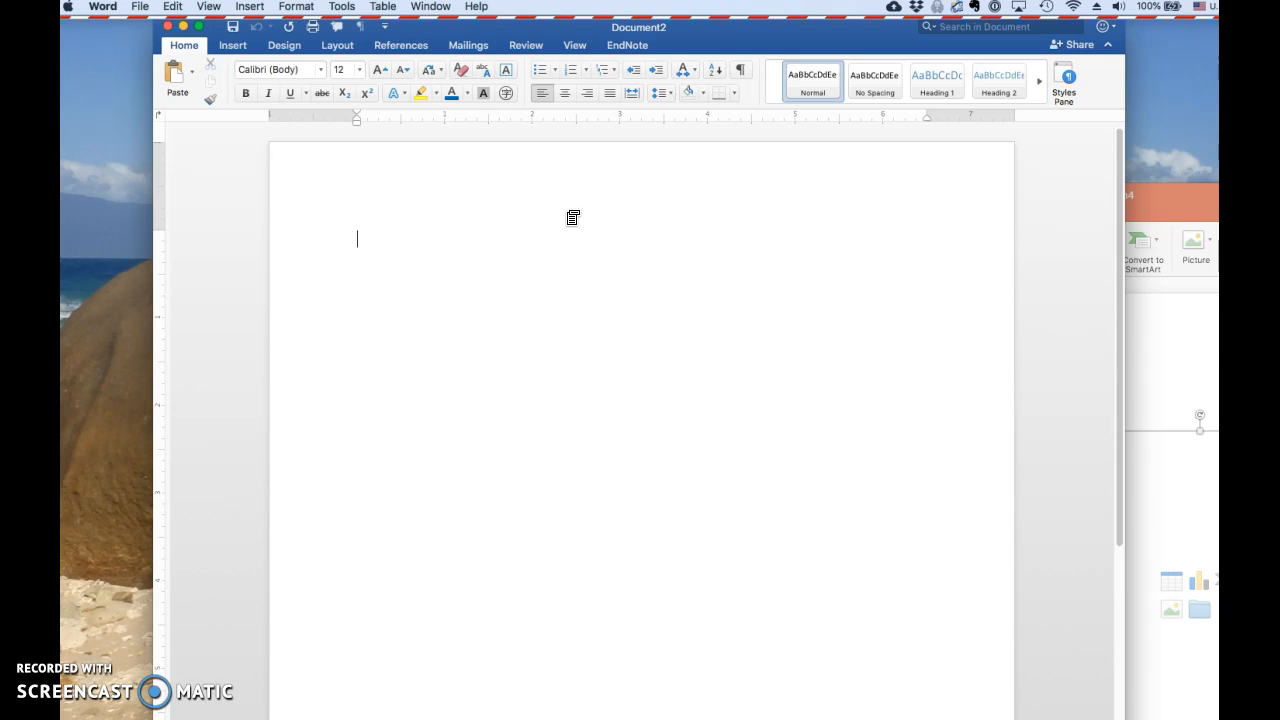
click(569, 220)
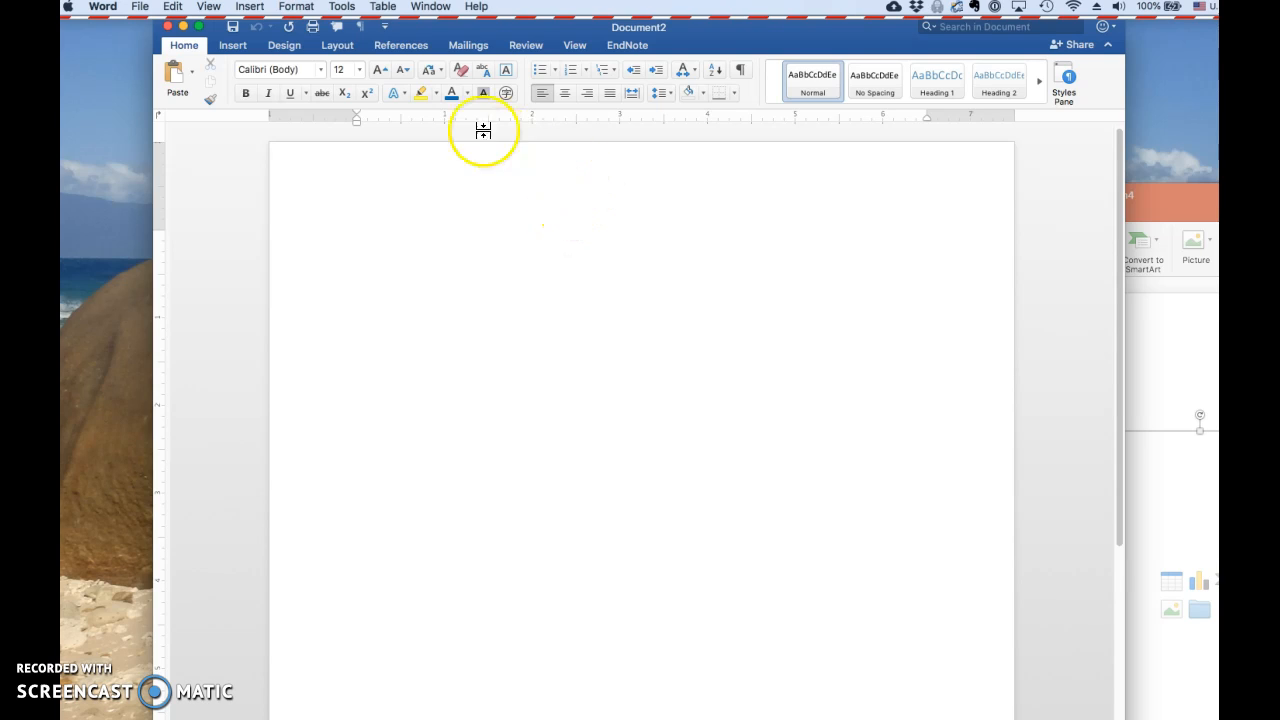
click(531, 252)
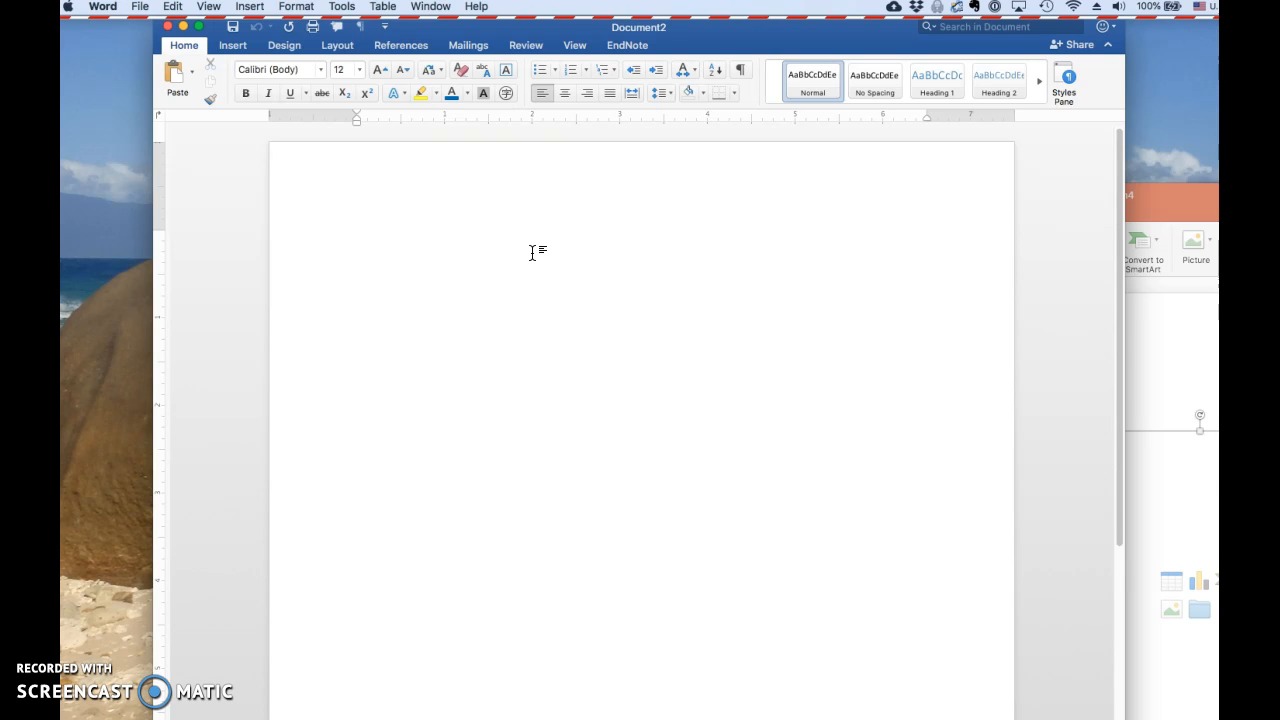
key(ctrl+equal)
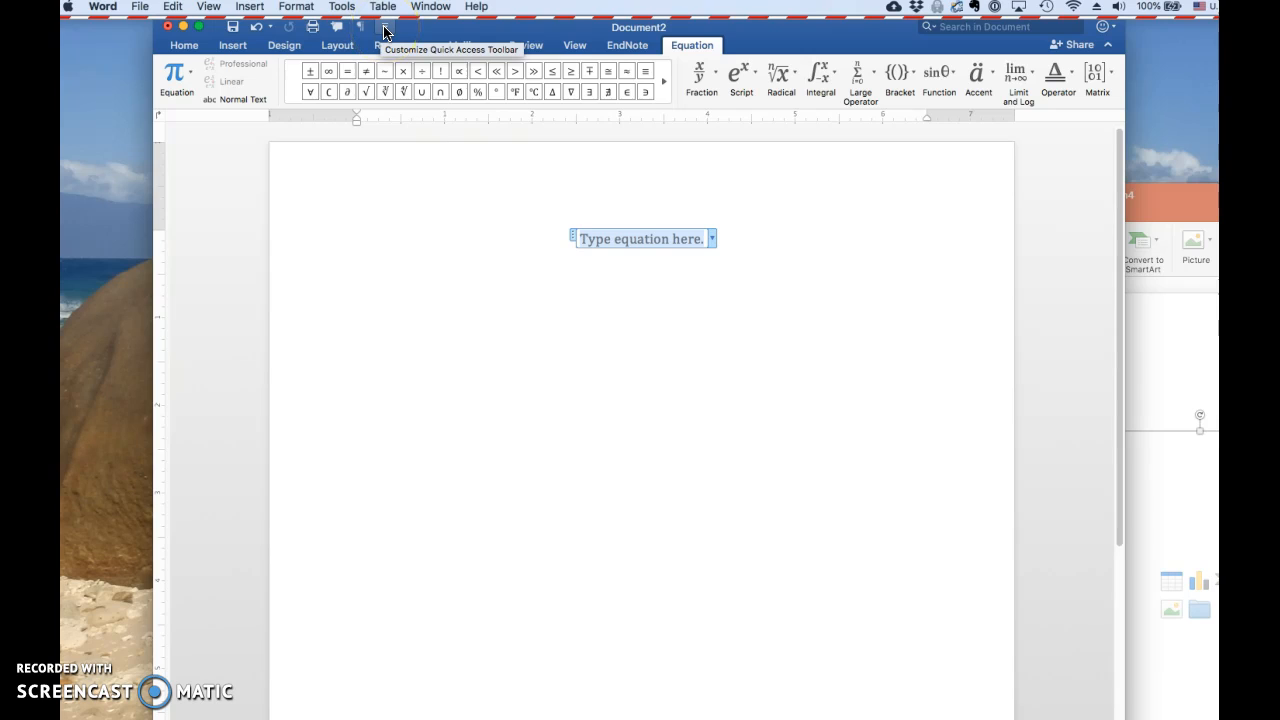
Open the full Quick Access Toolbar customization and look through the Popular Commands list
click(385, 30)
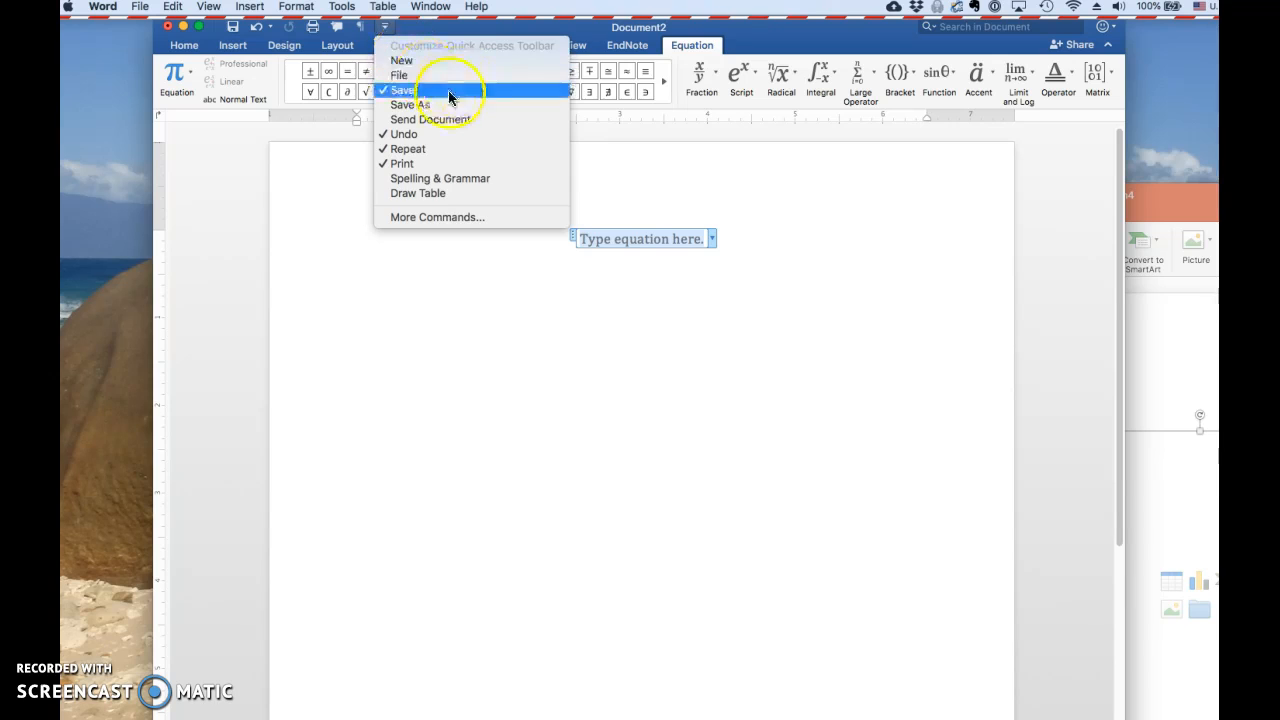
click(414, 217)
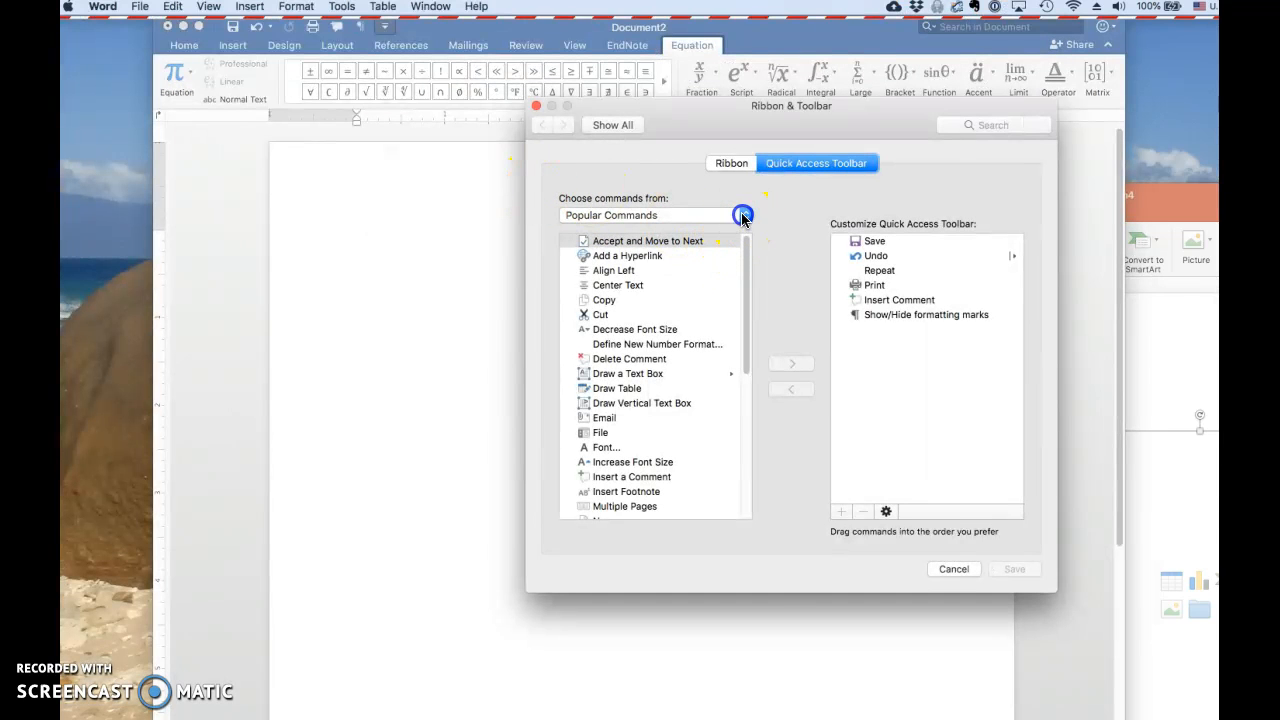
click(741, 212)
click(747, 196)
drag(747, 260, 746, 323)
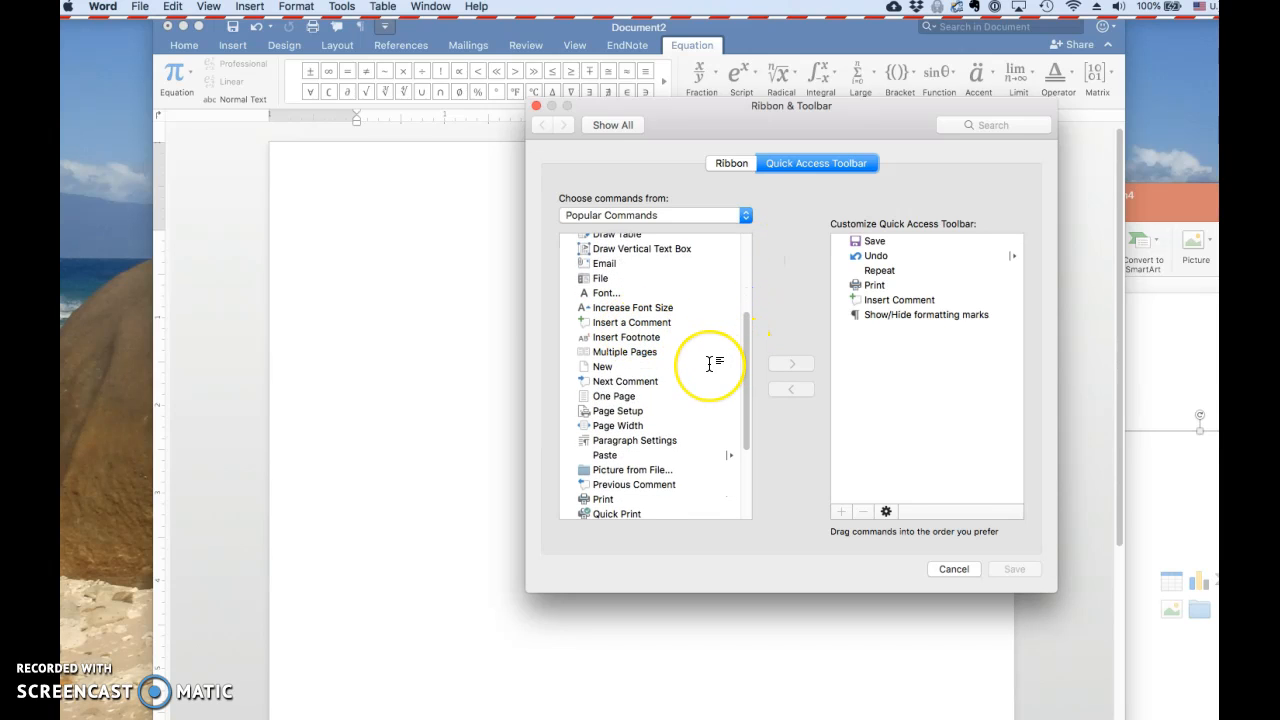
scroll(710, 363, down, 5)
scroll(708, 362, down, 2)
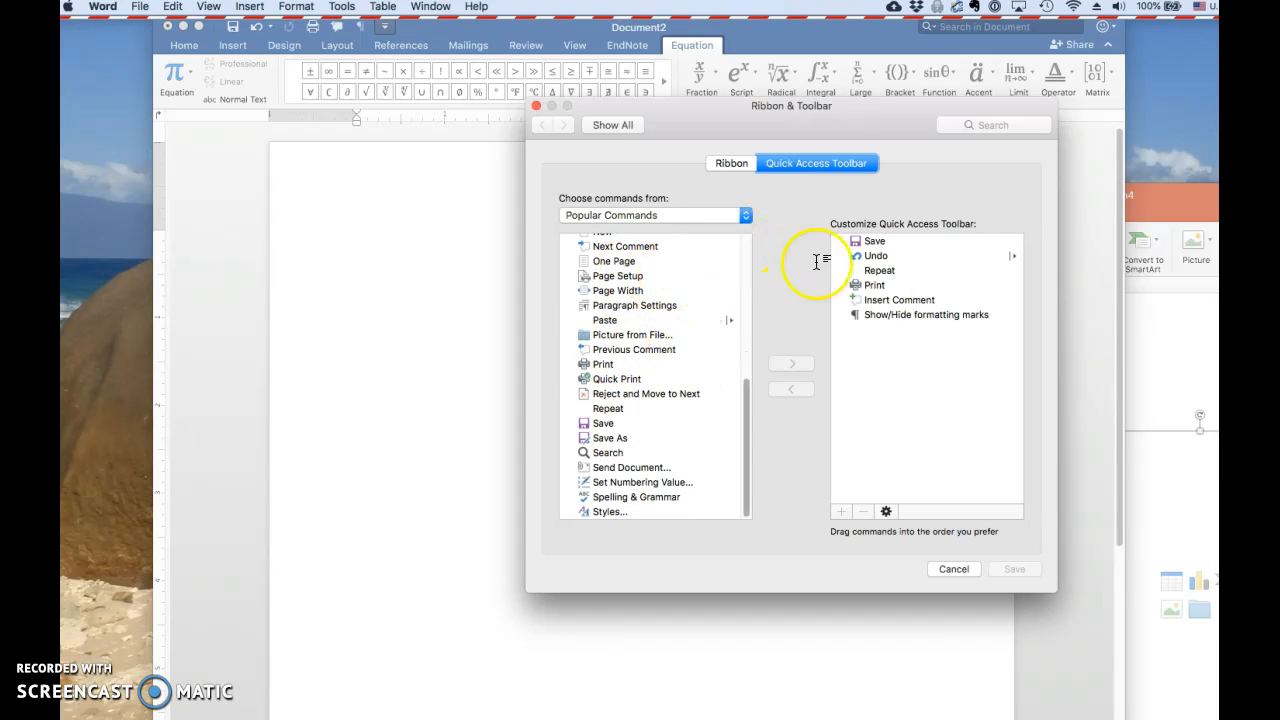
click(891, 243)
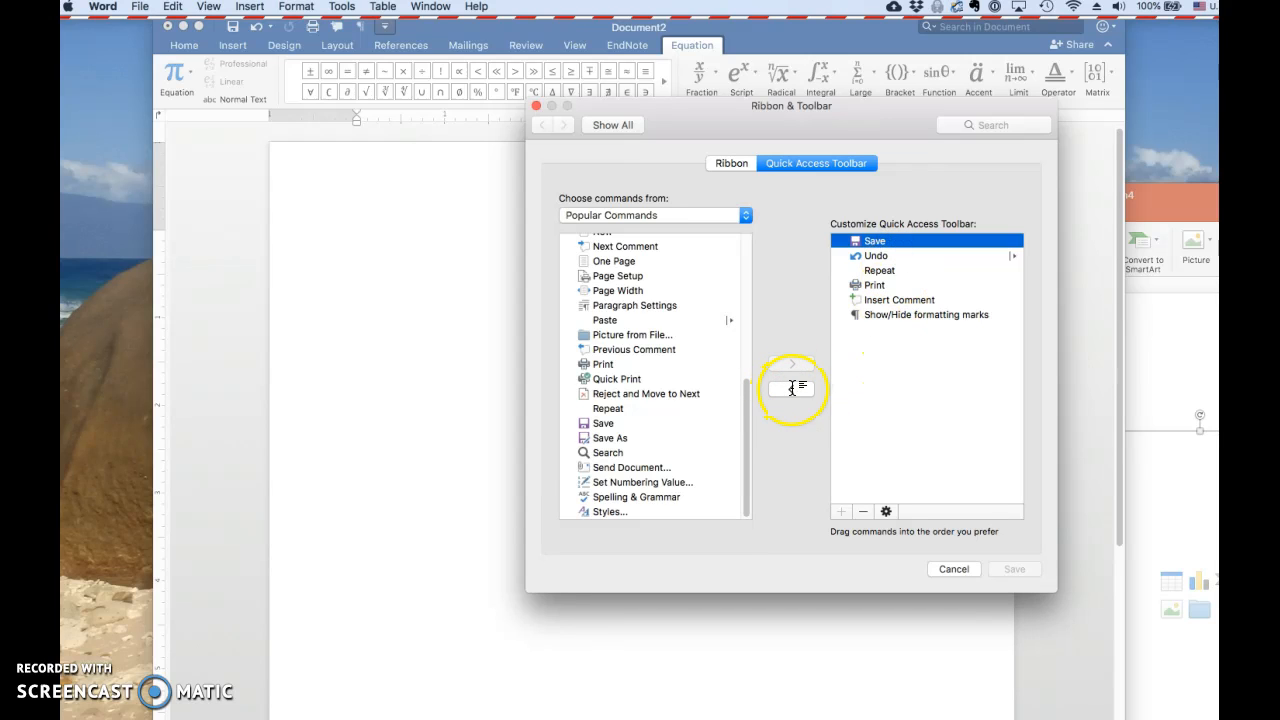
Add the Insert New Equation command from the Insert Tab commands to the Quick Access Toolbar list
click(663, 215)
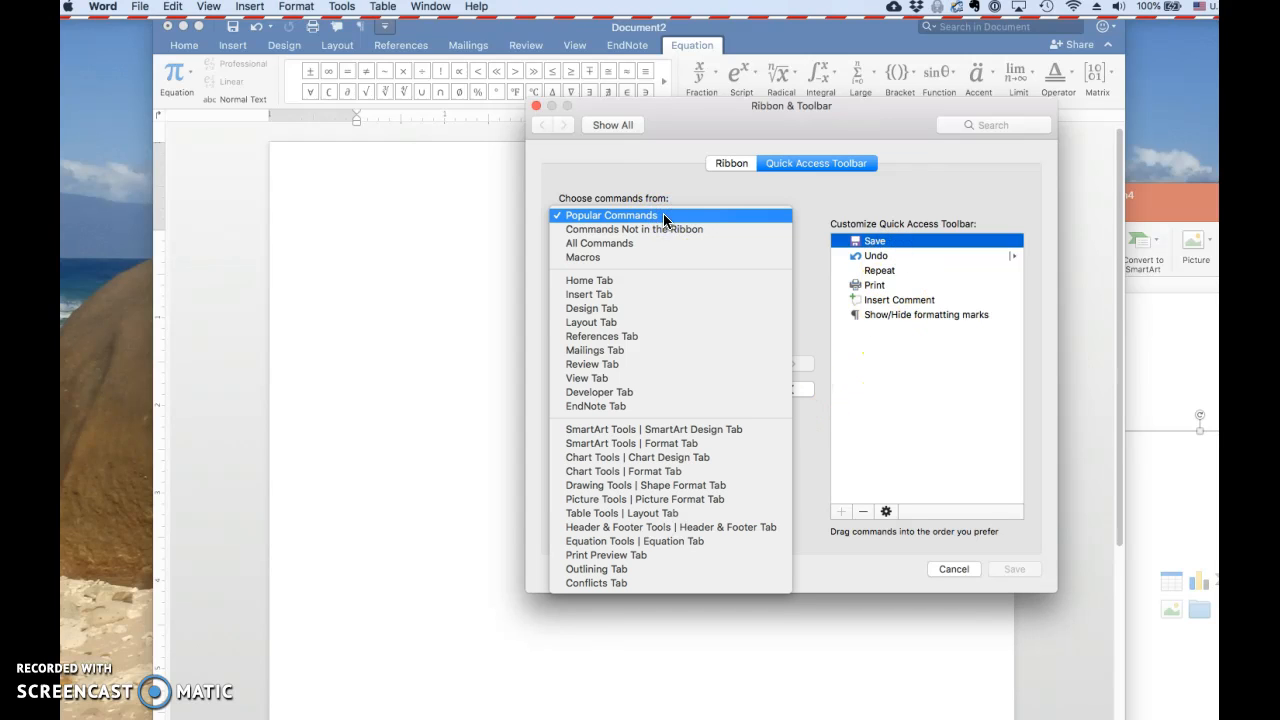
click(647, 294)
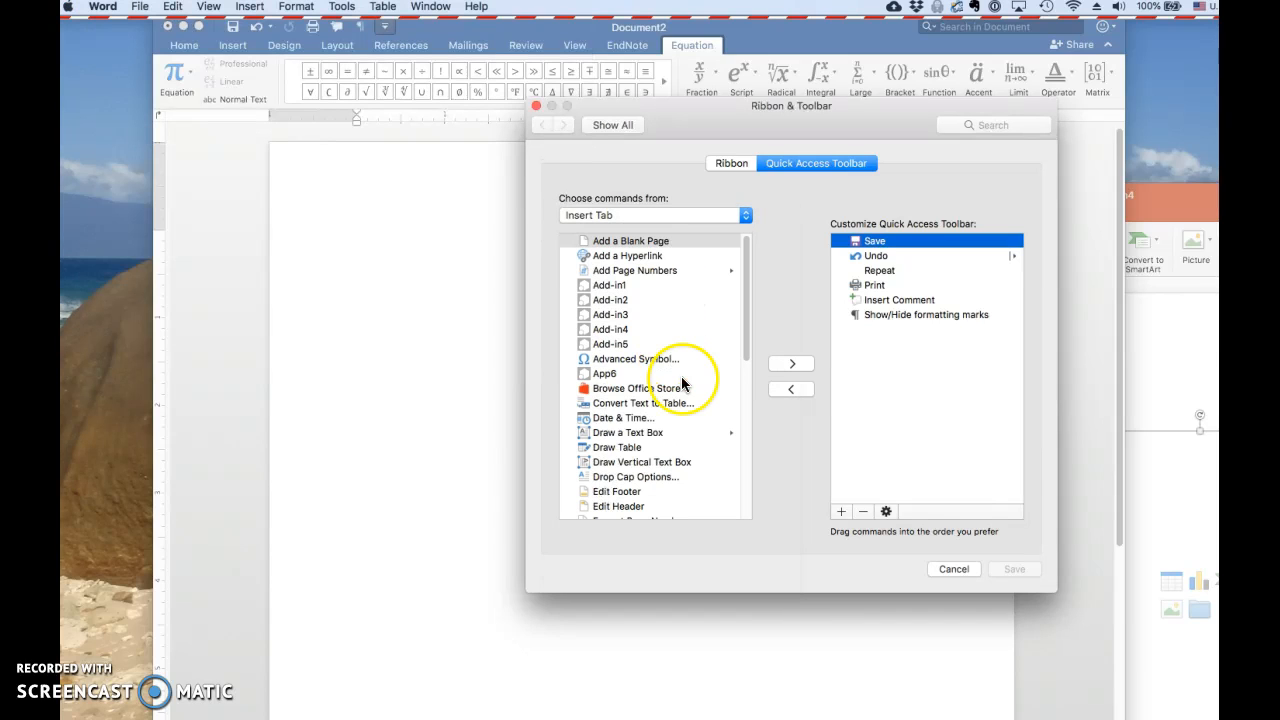
scroll(676, 376, down, 8)
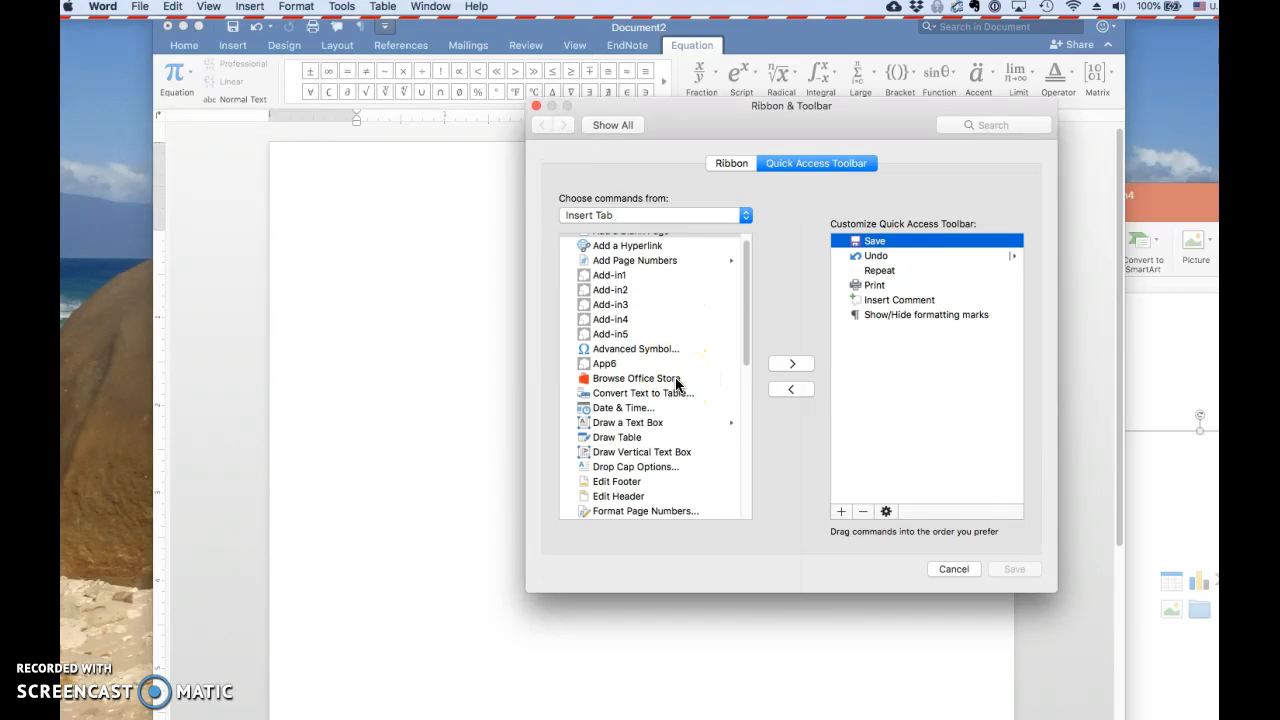
scroll(676, 376, down, 3)
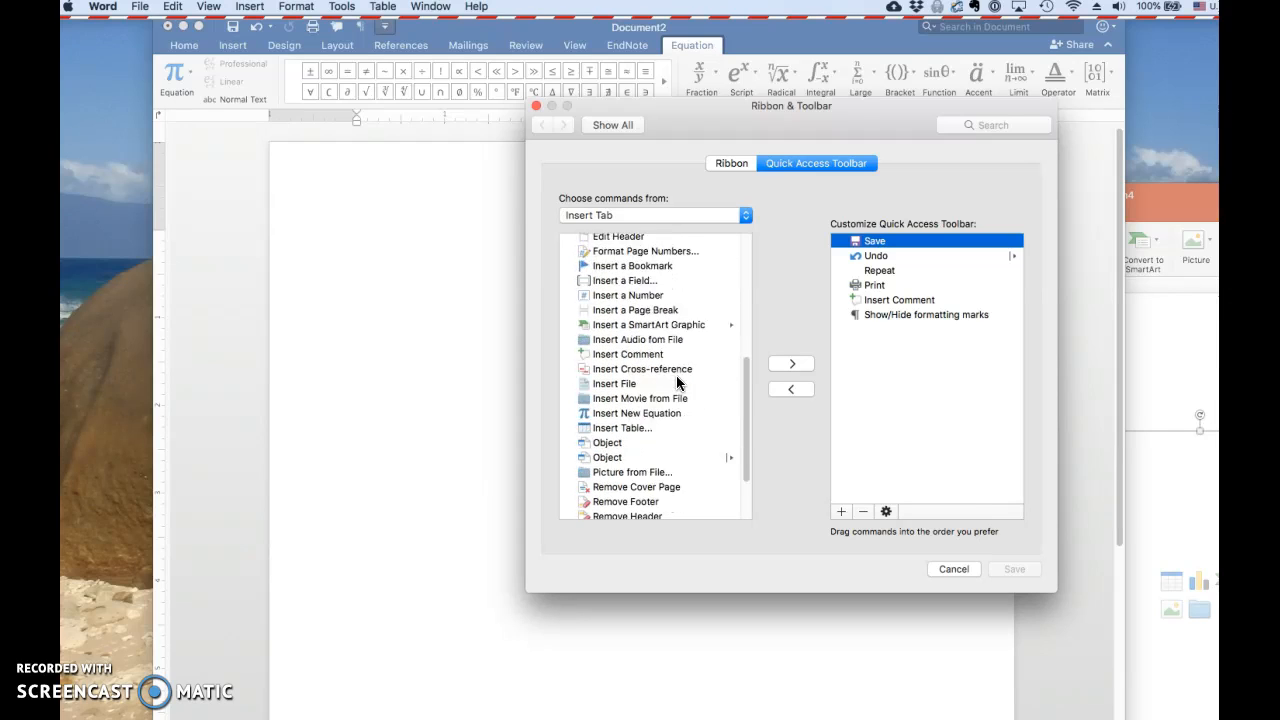
click(652, 406)
click(793, 364)
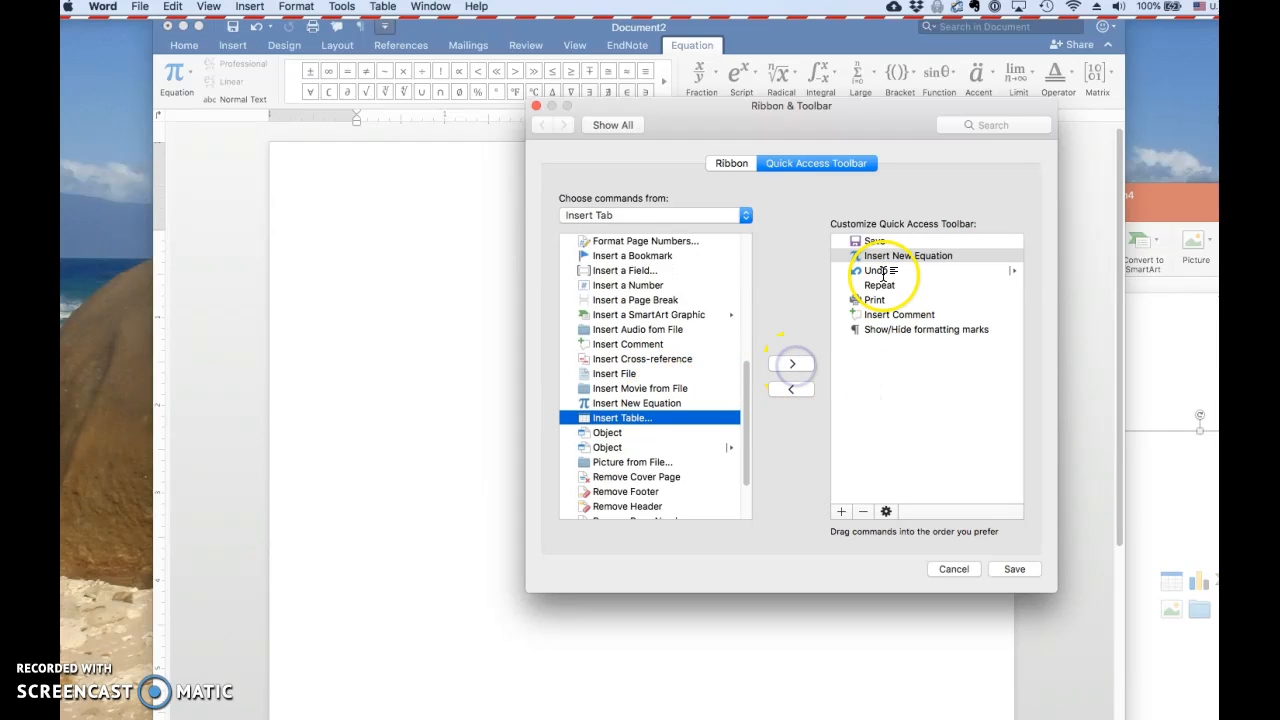
Move Insert New Equation to the end of the Quick Access Toolbar list, then save and close the preferences
drag(899, 255, 904, 335)
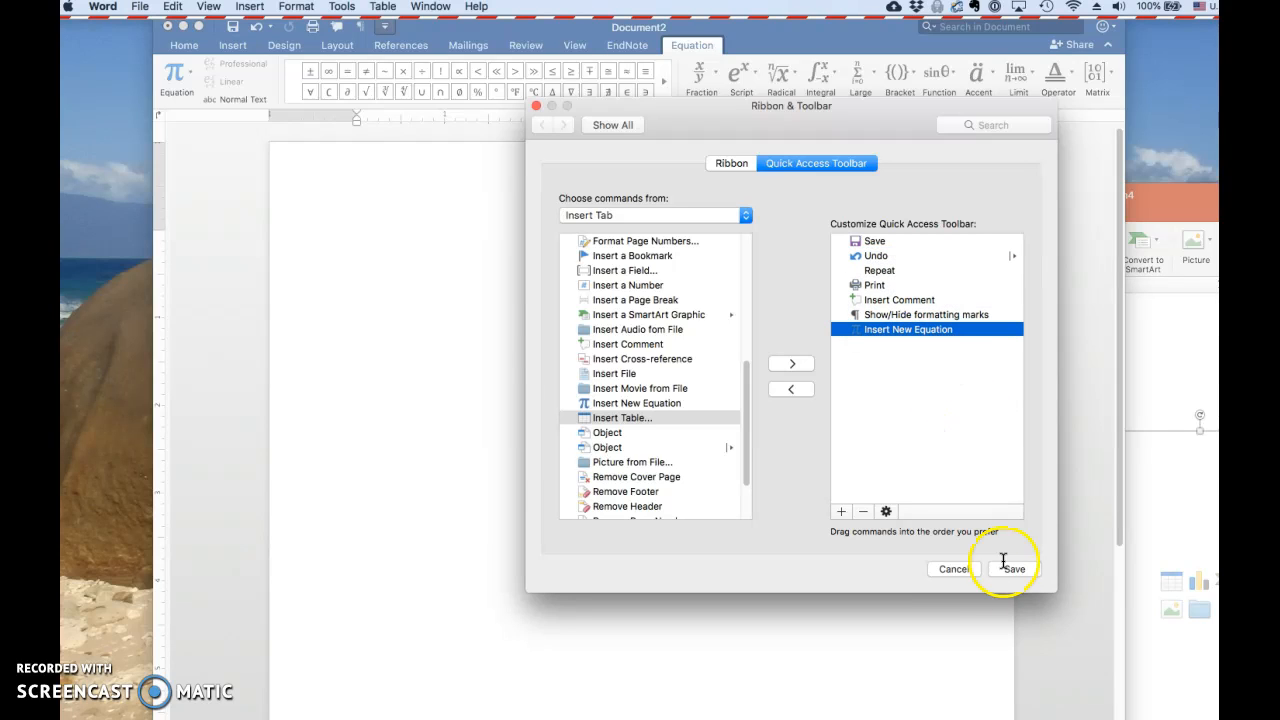
click(1015, 569)
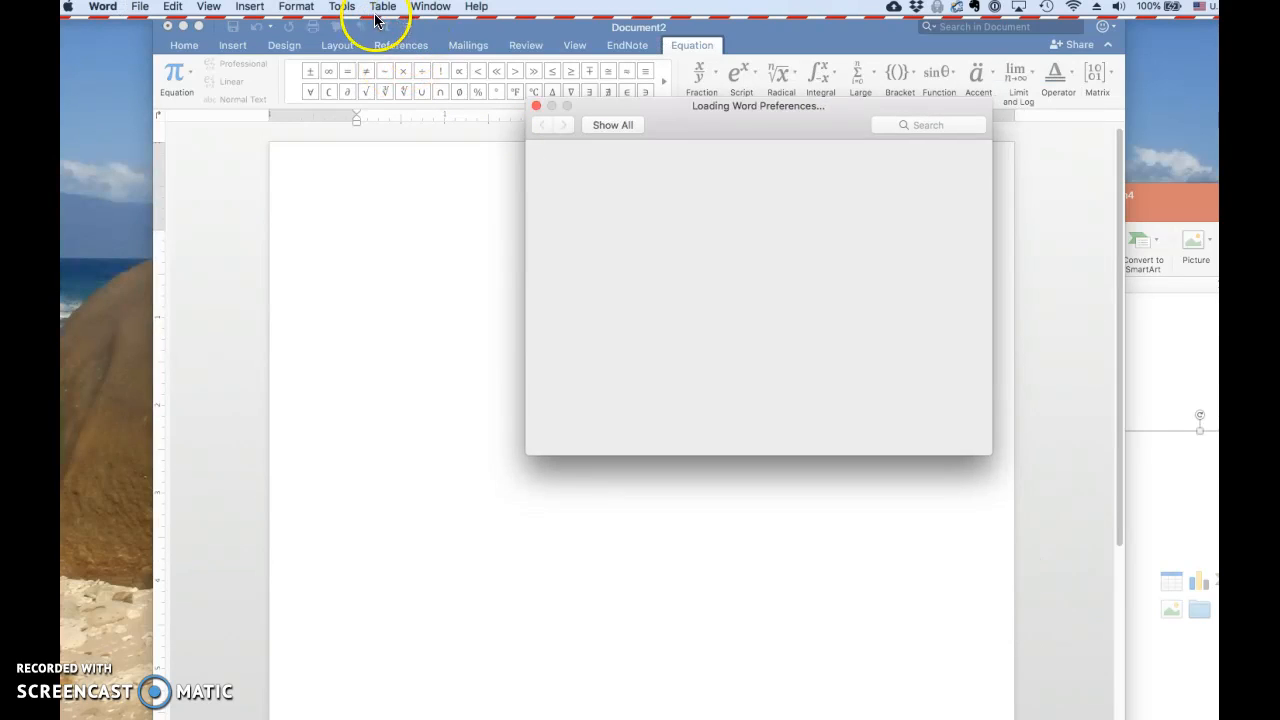
click(536, 108)
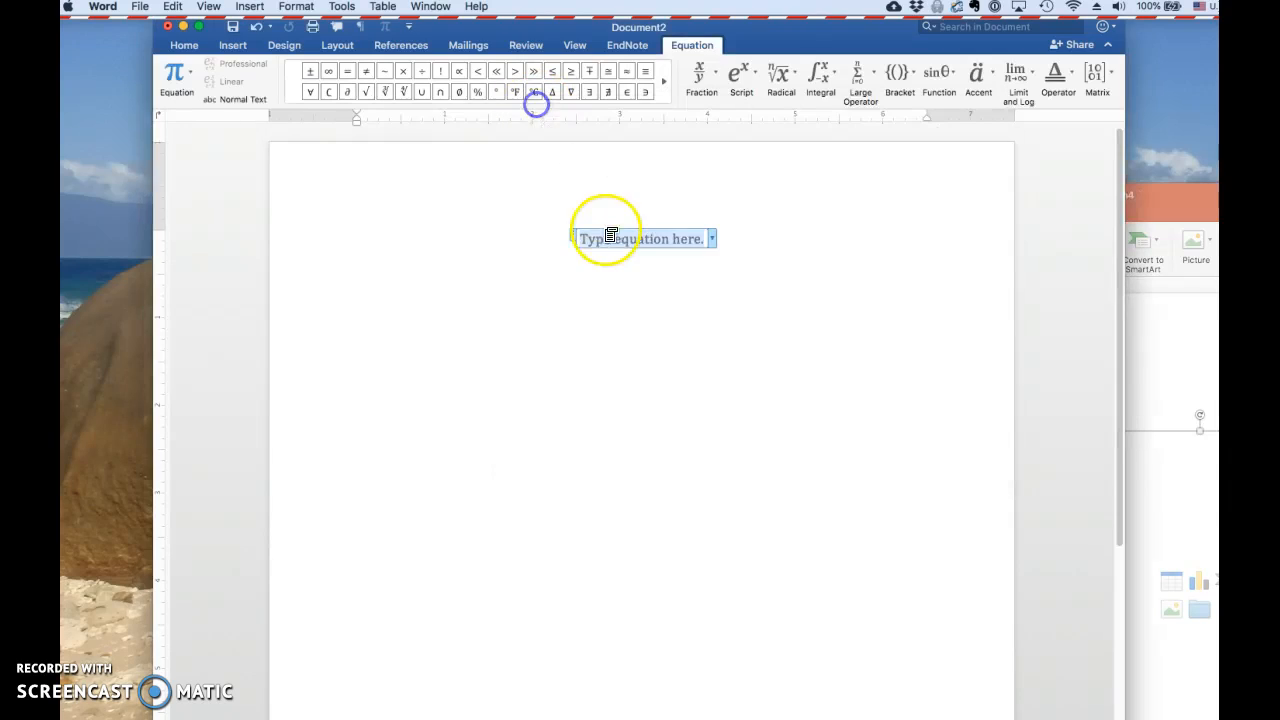
Delete the empty equation and insert a fresh one with the newly added Insert New Equation command
click(729, 241)
key(BackSpace)
key(BackSpace)
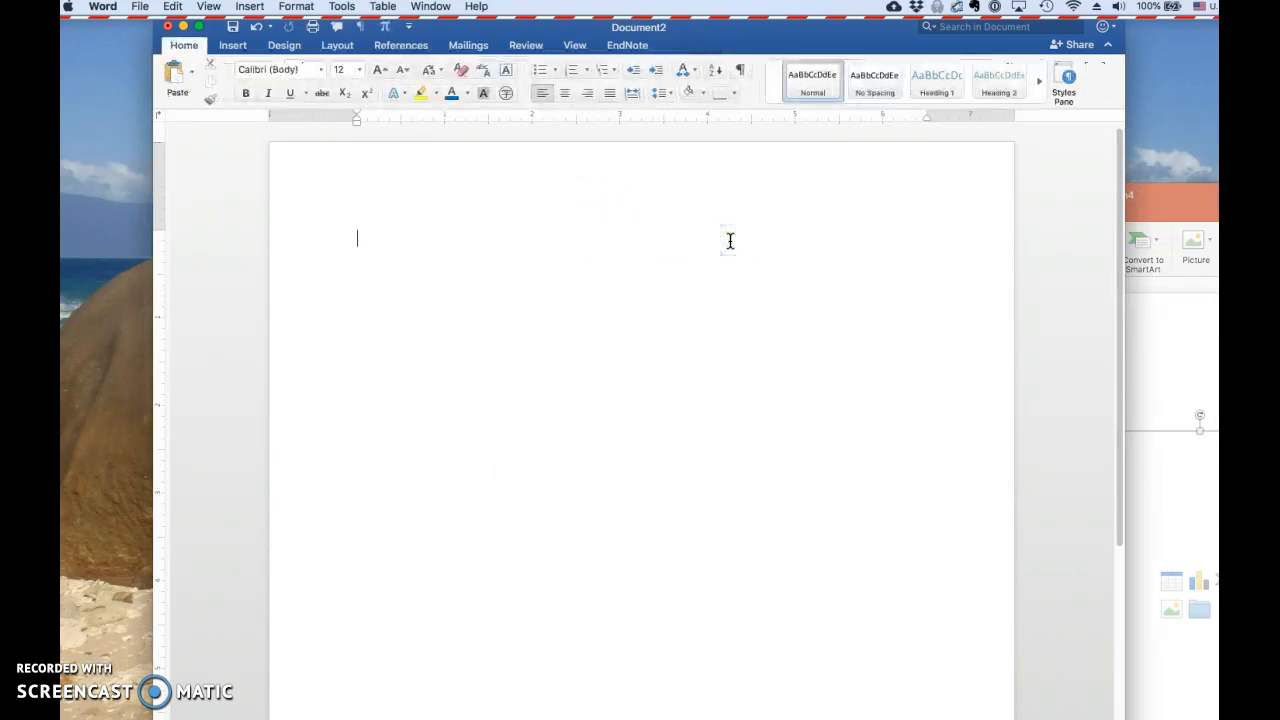
click(386, 26)
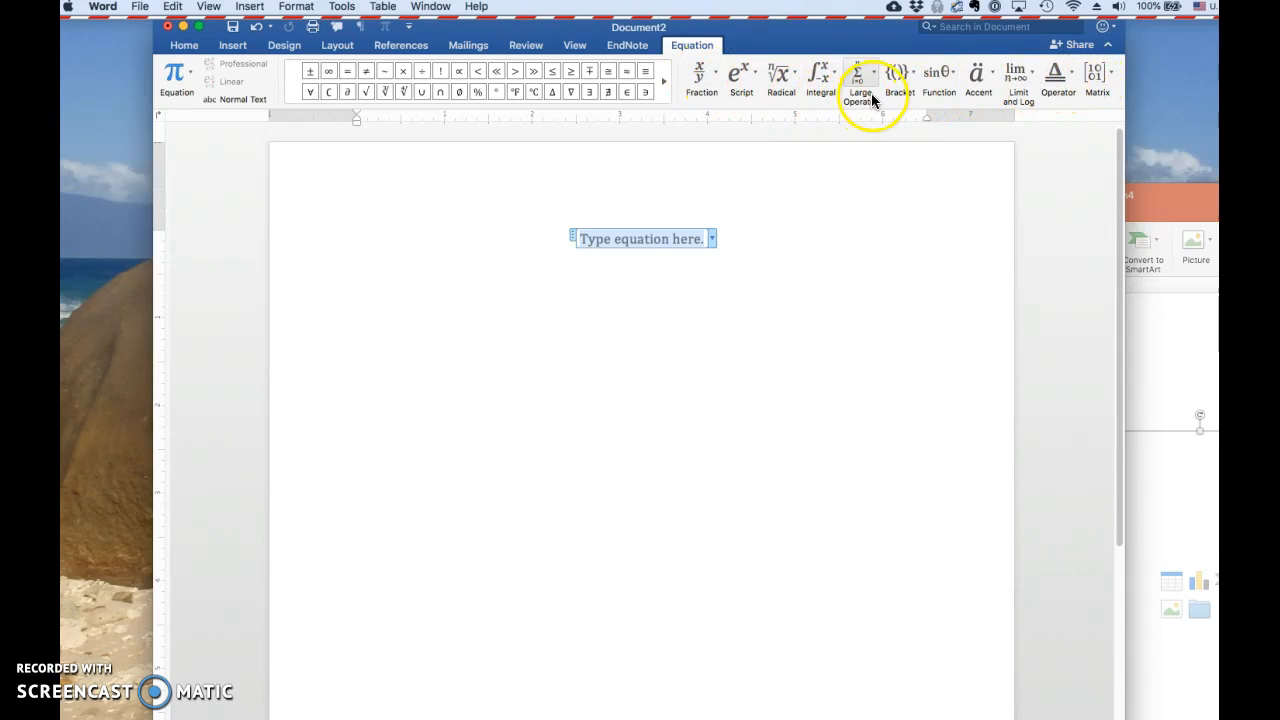
Look at the Function and Radical structures available for the equation
click(940, 76)
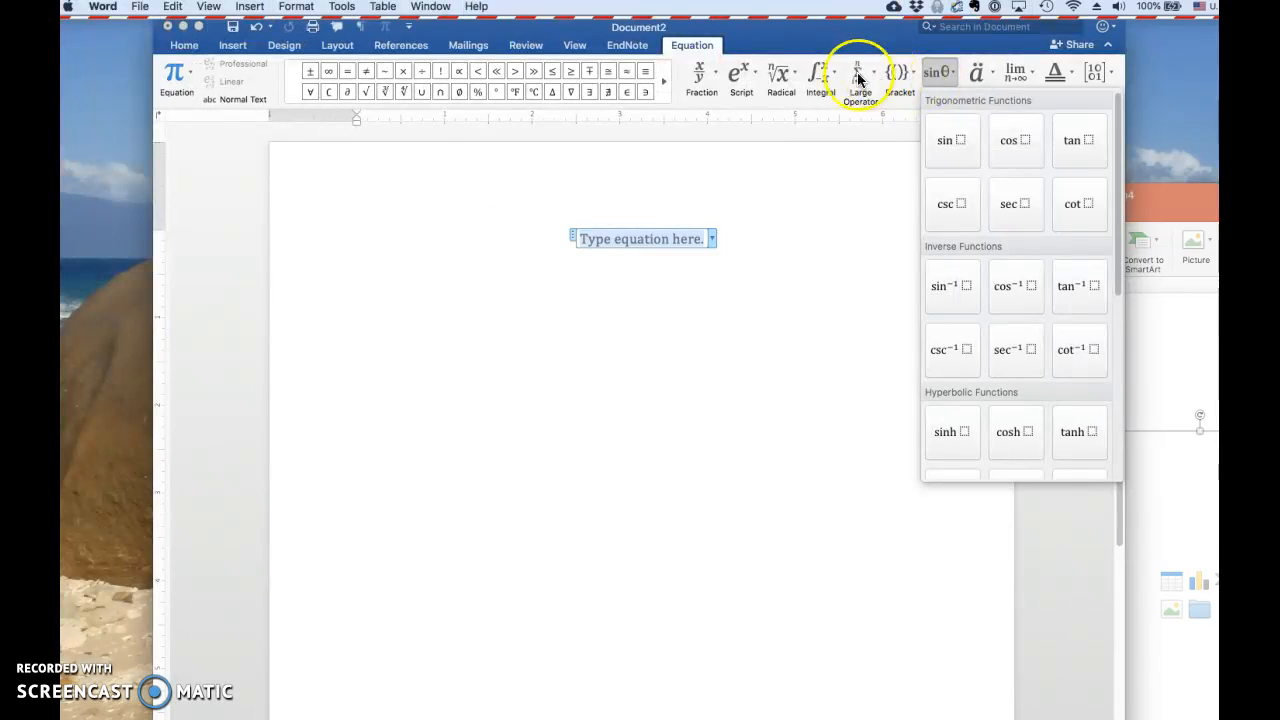
click(783, 73)
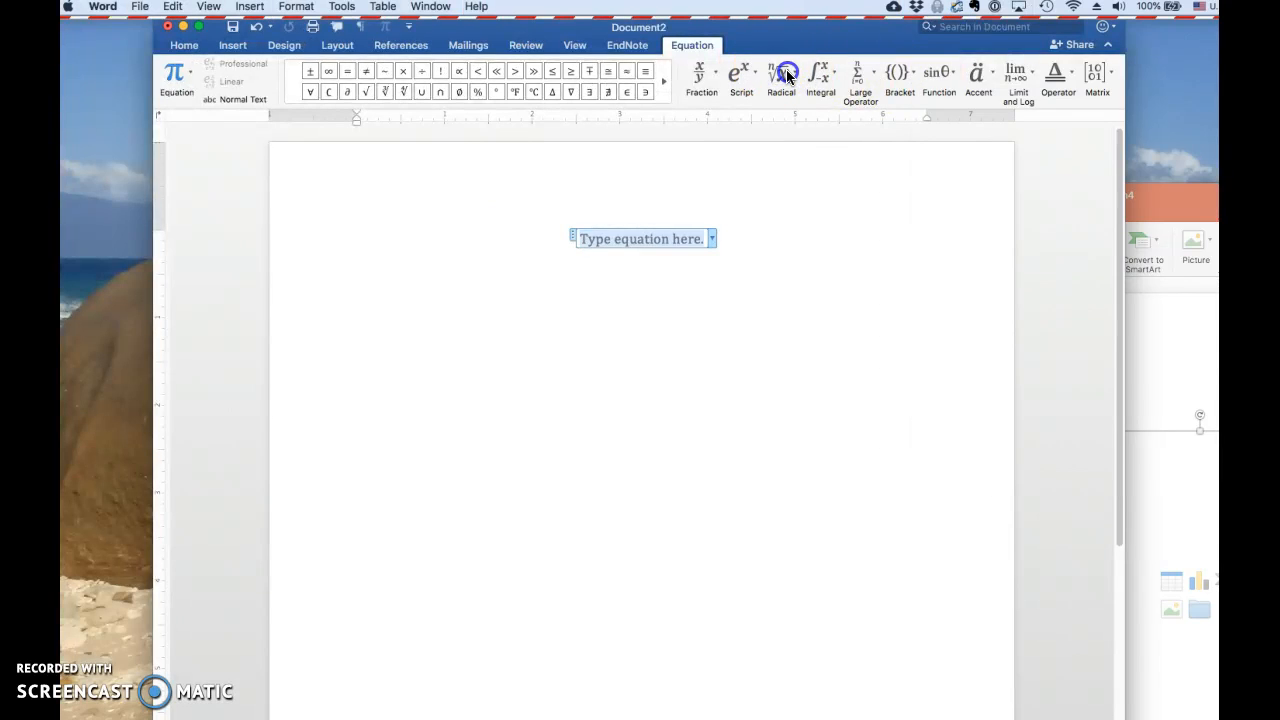
click(784, 74)
click(786, 72)
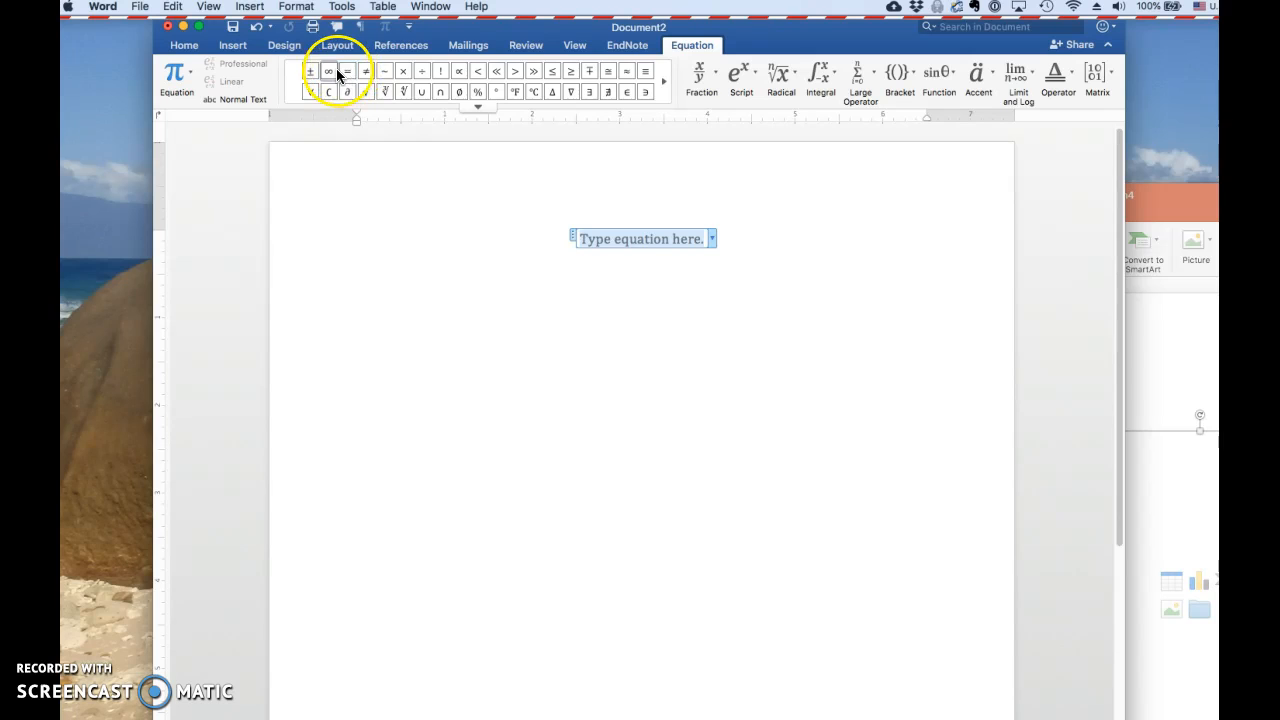
Examine the full equation symbol gallery from Basic Math to Geometry, checking the infinity symbol's typed code
click(477, 107)
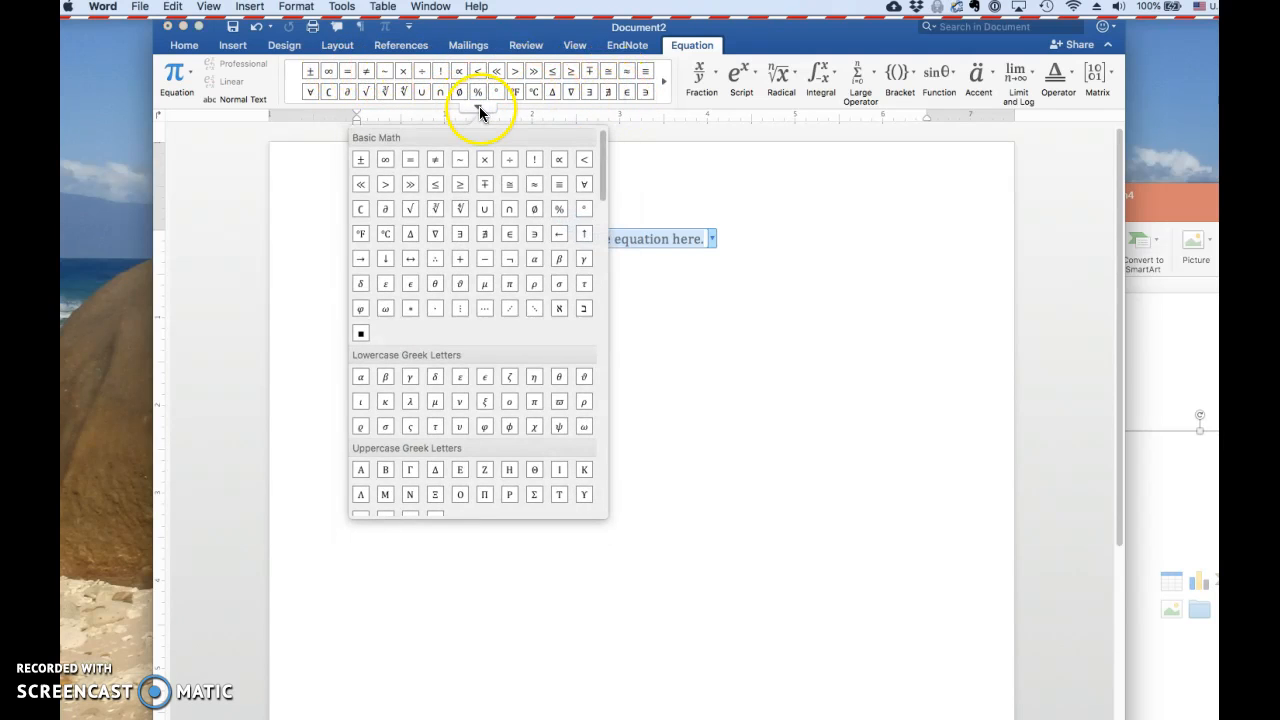
scroll(530, 203, down, 20)
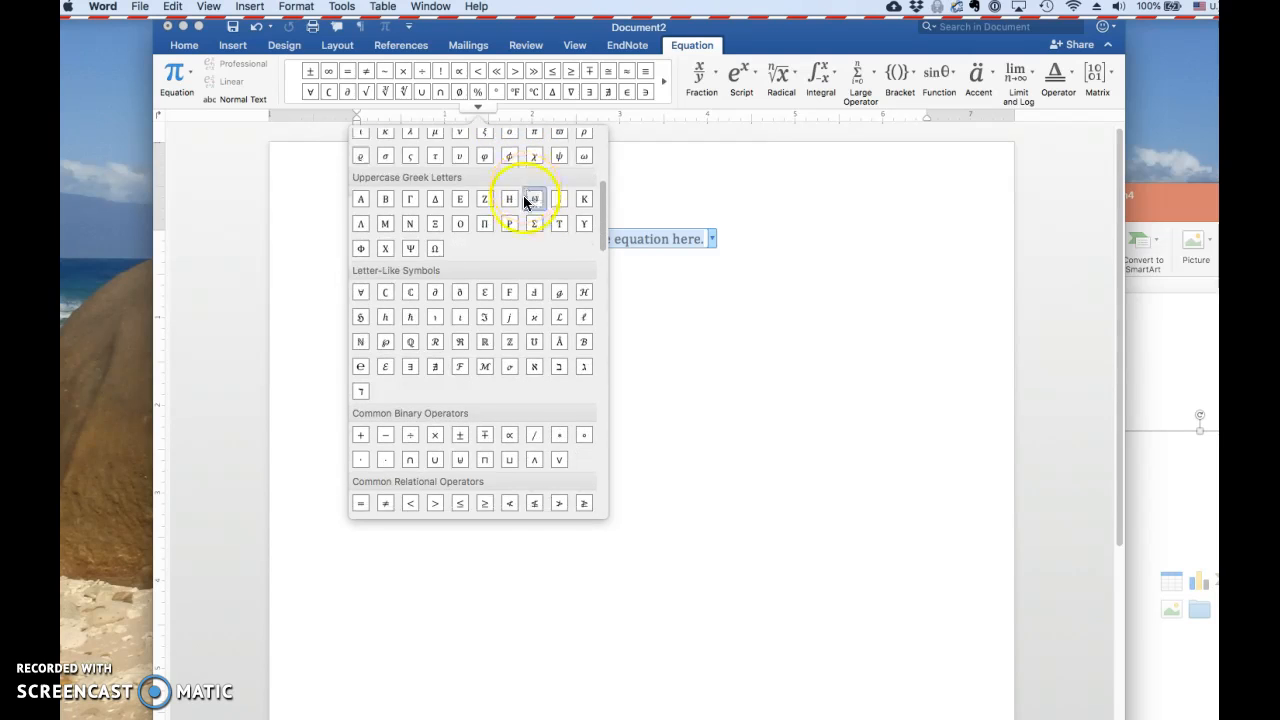
scroll(527, 202, down, 20)
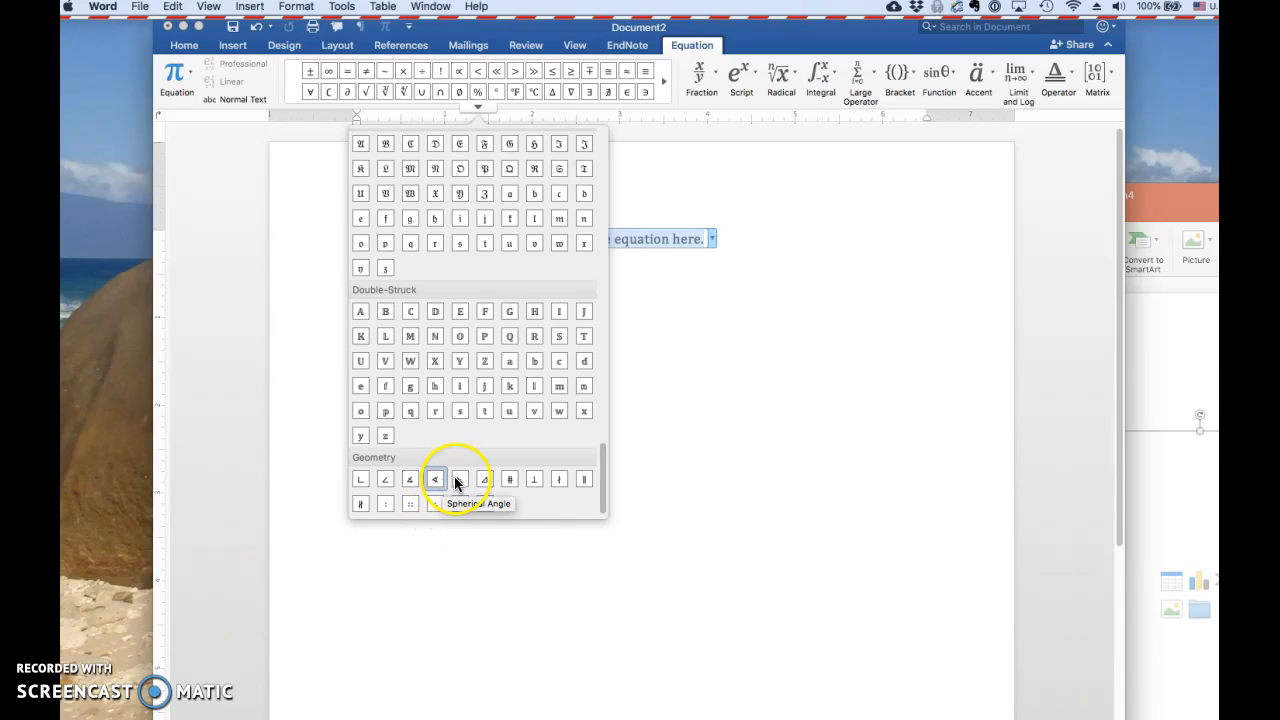
scroll(487, 446, up, 5)
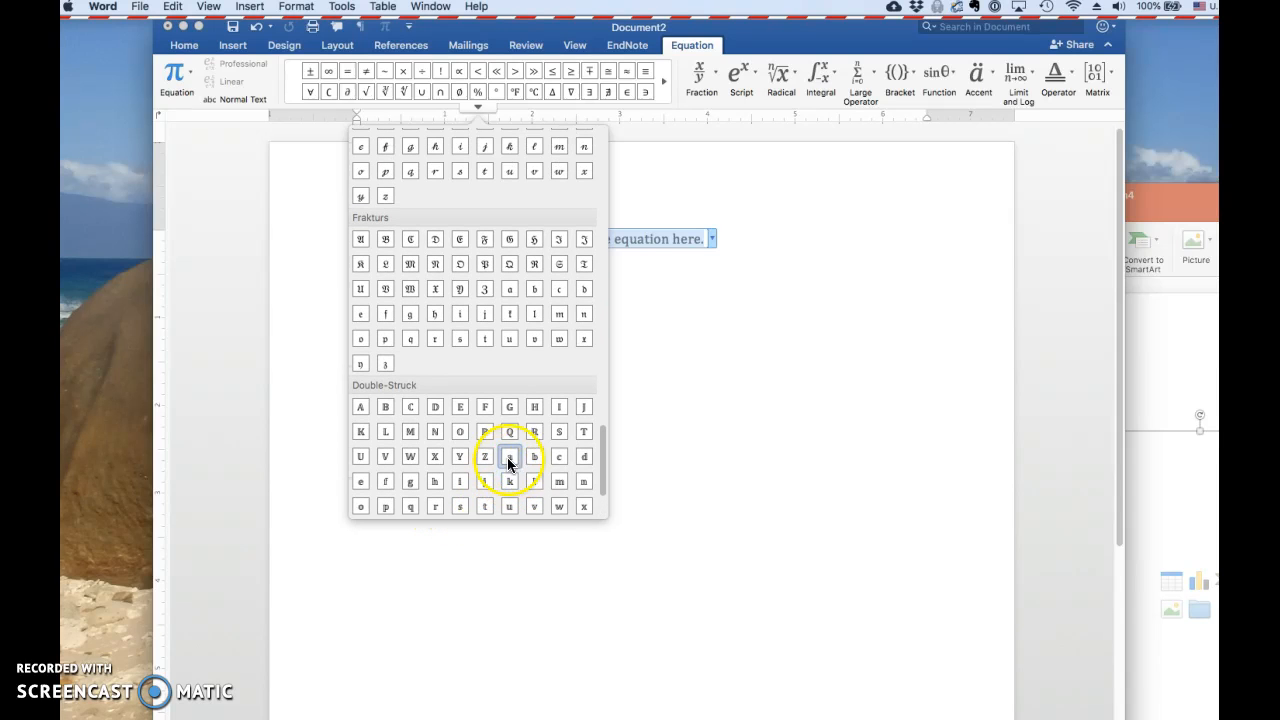
scroll(531, 436, up, 5)
scroll(531, 429, up, 6)
scroll(531, 436, up, 6)
scroll(531, 437, up, 6)
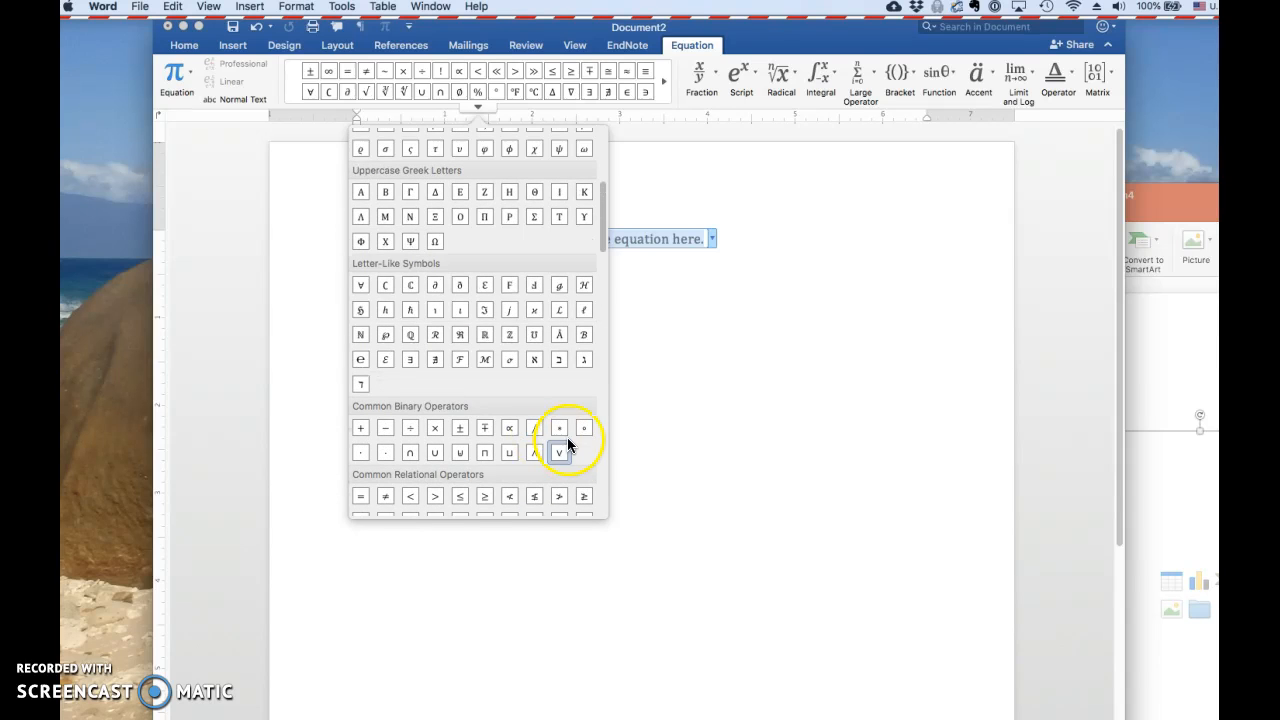
scroll(543, 383, up, 5)
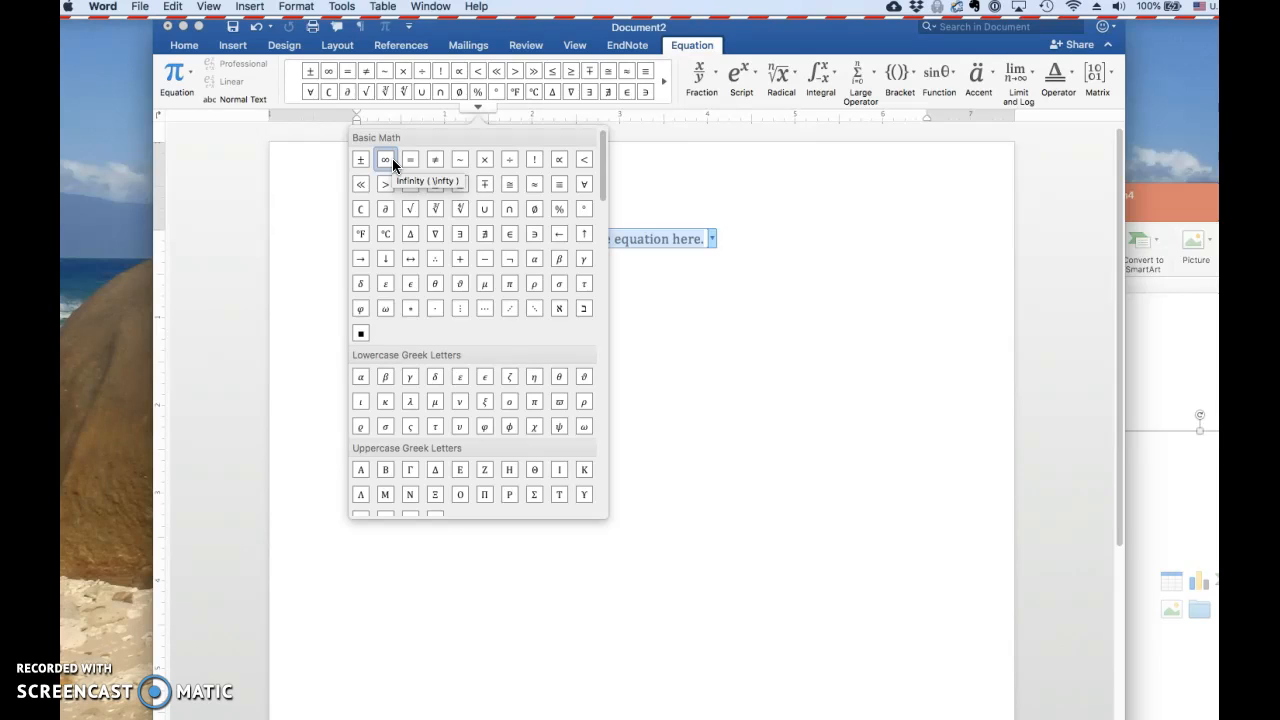
click(478, 107)
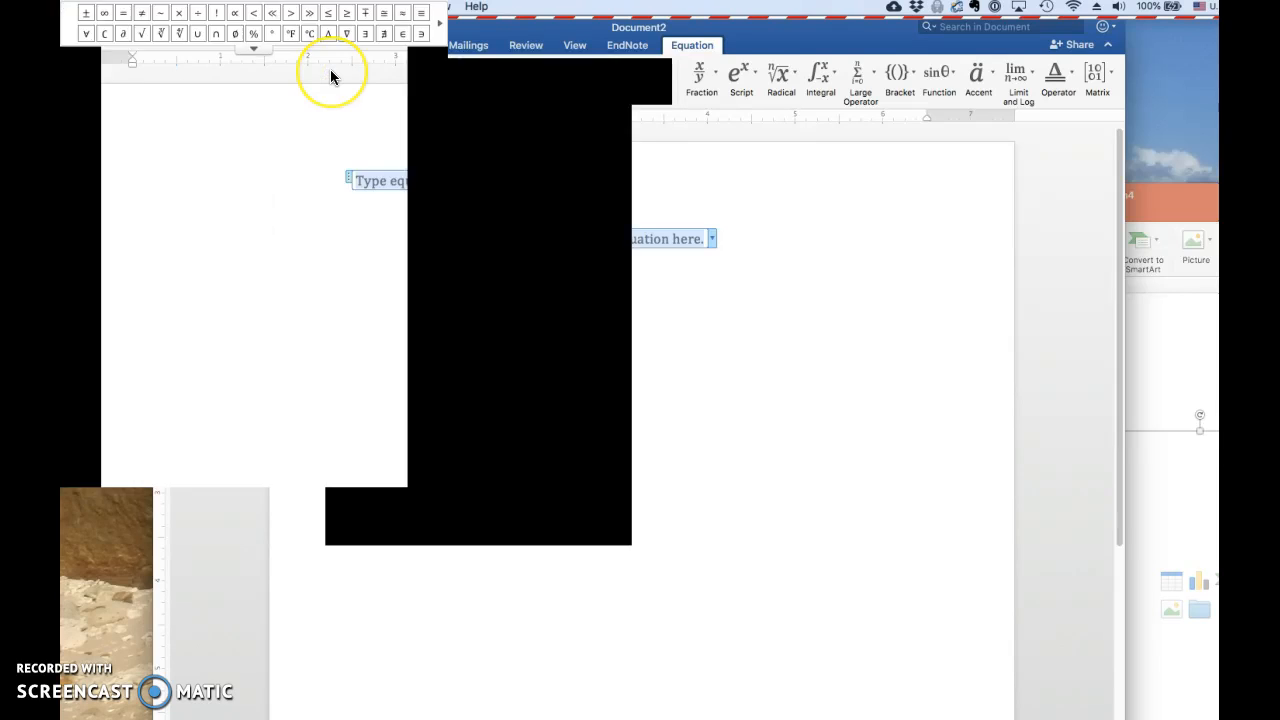
Insert the infinity symbol into the equation and delete it again
click(331, 76)
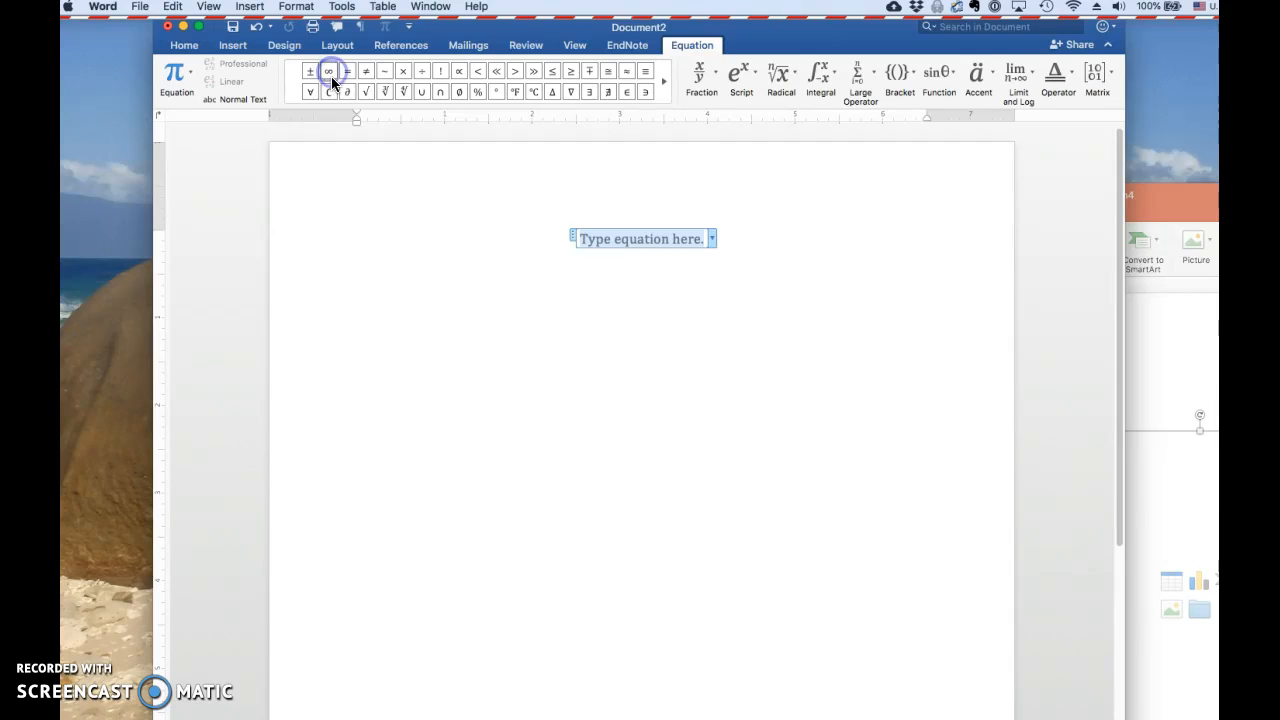
key(BackSpace)
click(474, 105)
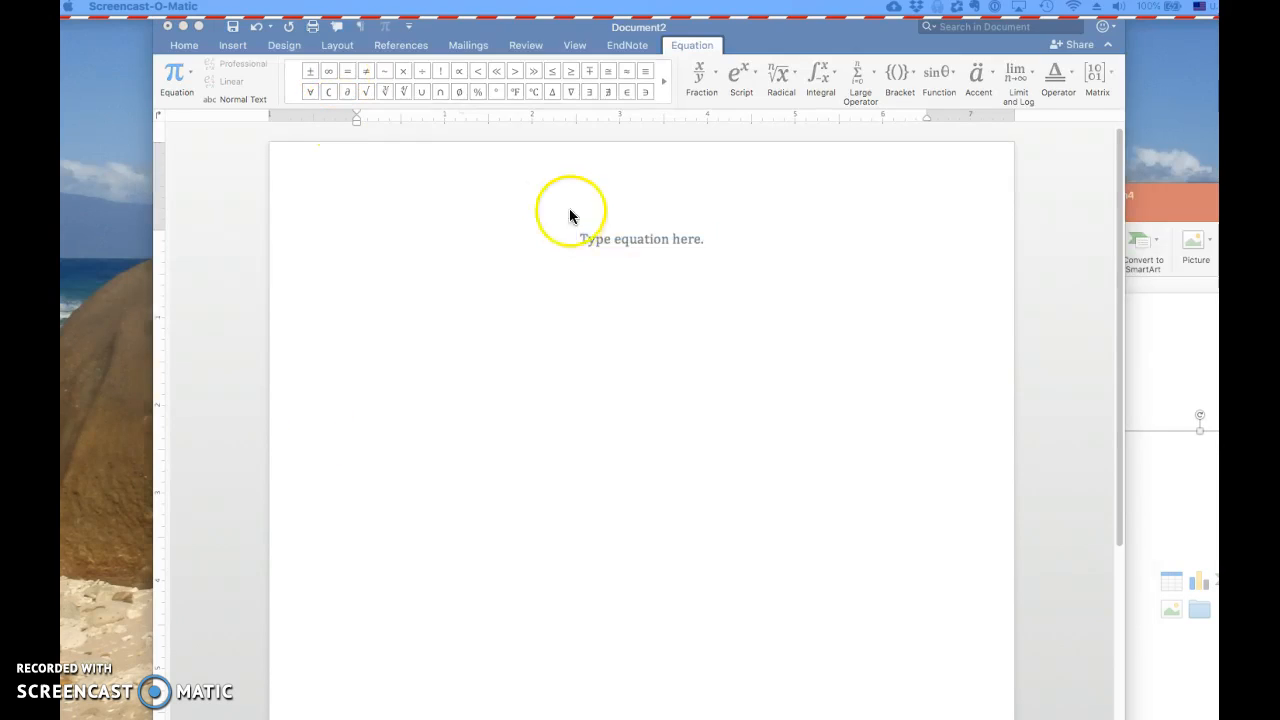
click(570, 205)
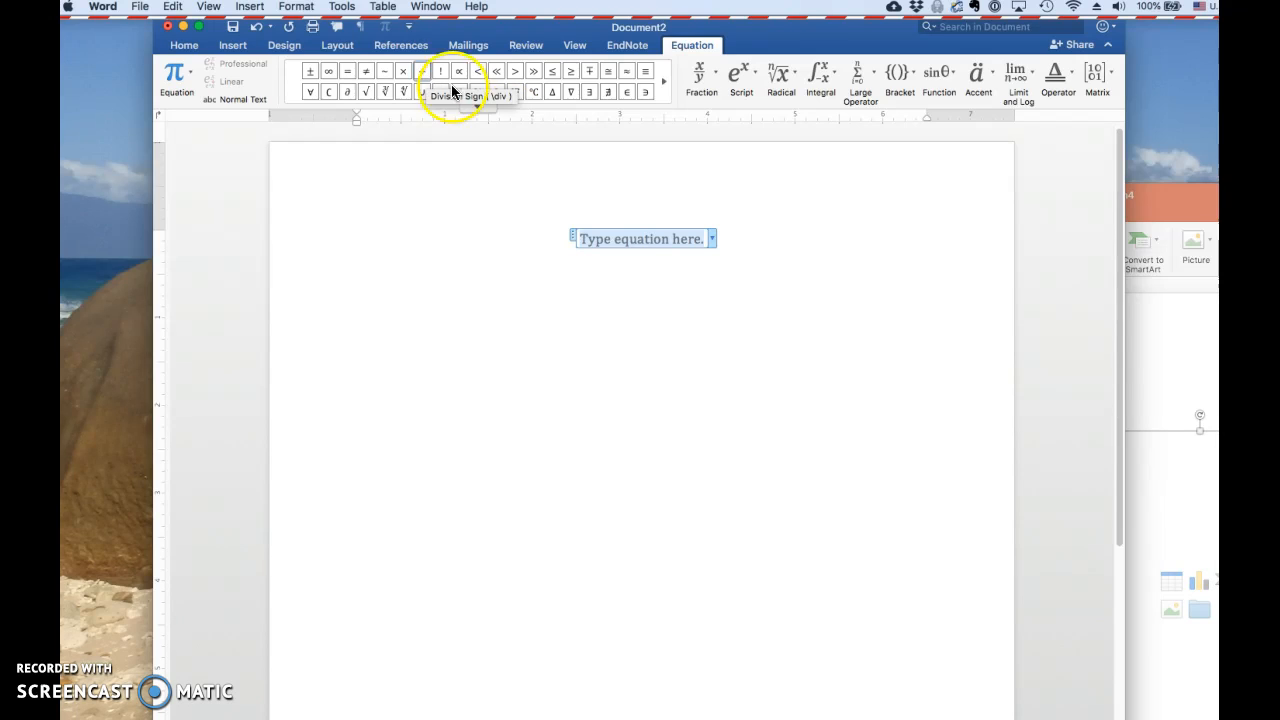
Enter a division sign in the equation using its \div code, and delete it again
click(623, 239)
click(649, 241)
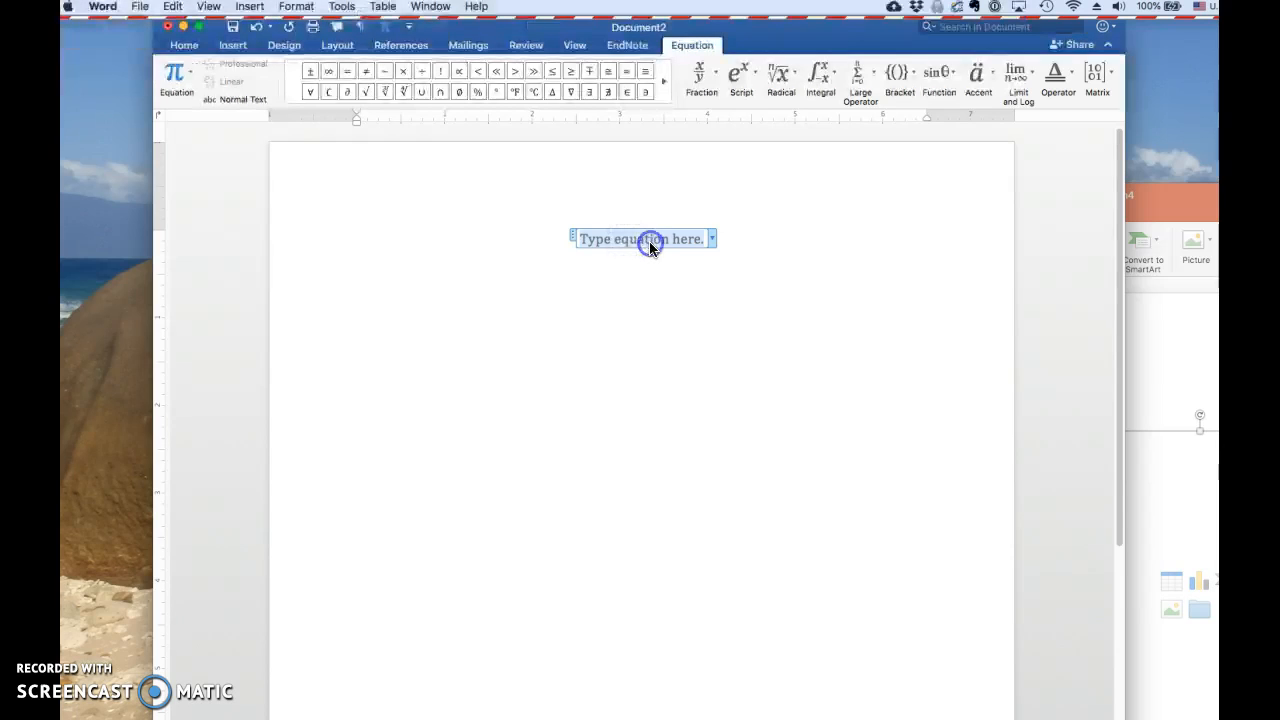
text(\d)
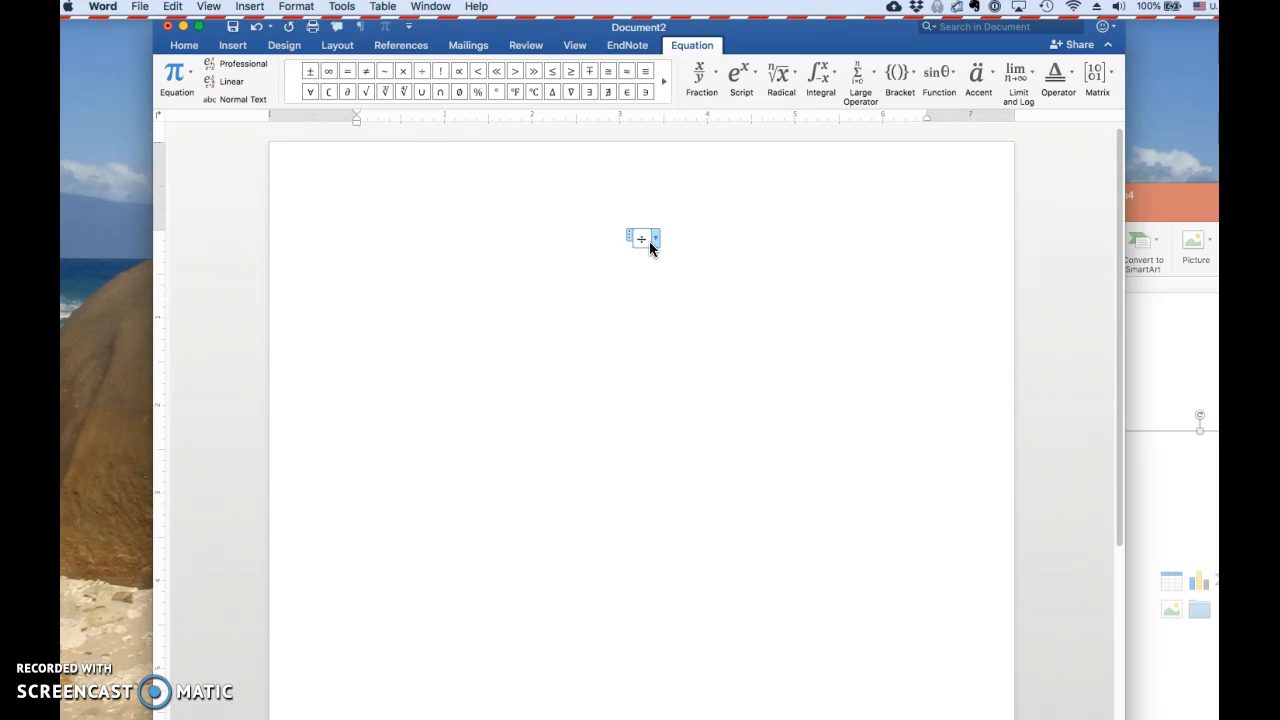
key(BackSpace)
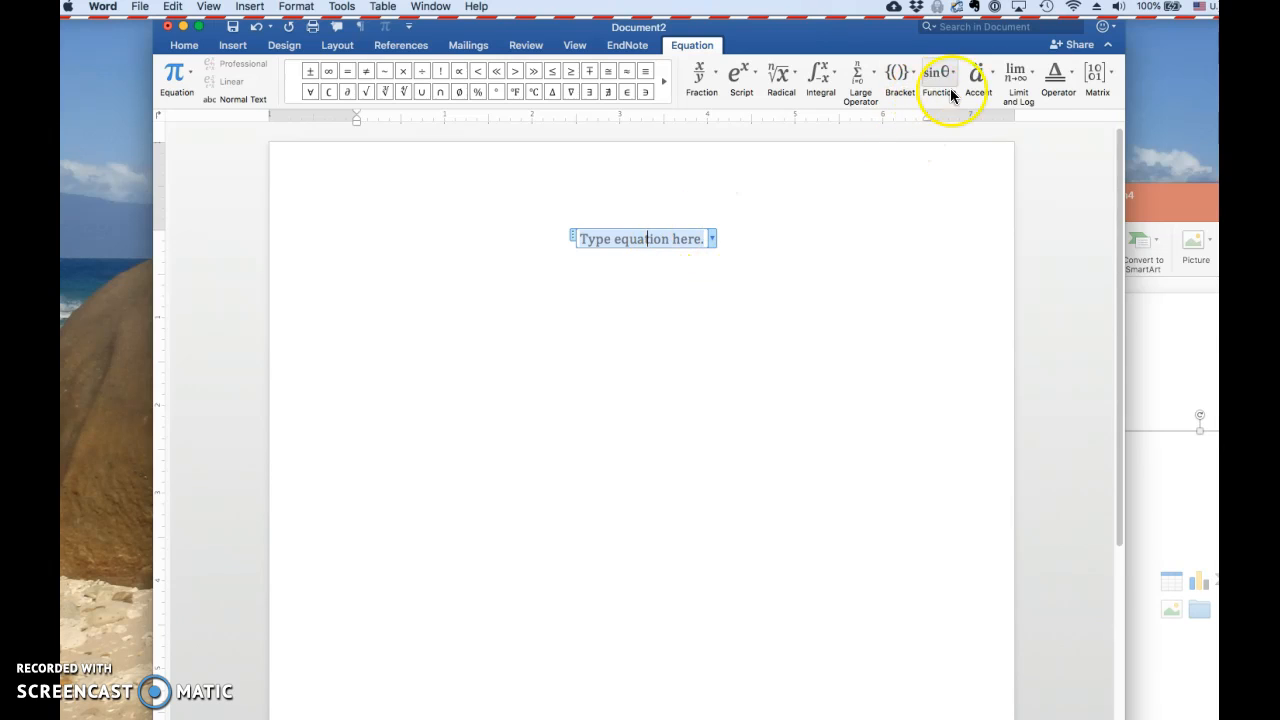
Look at the Limit and Log structures available for the equation, and return to the empty equation placeholder
click(1031, 78)
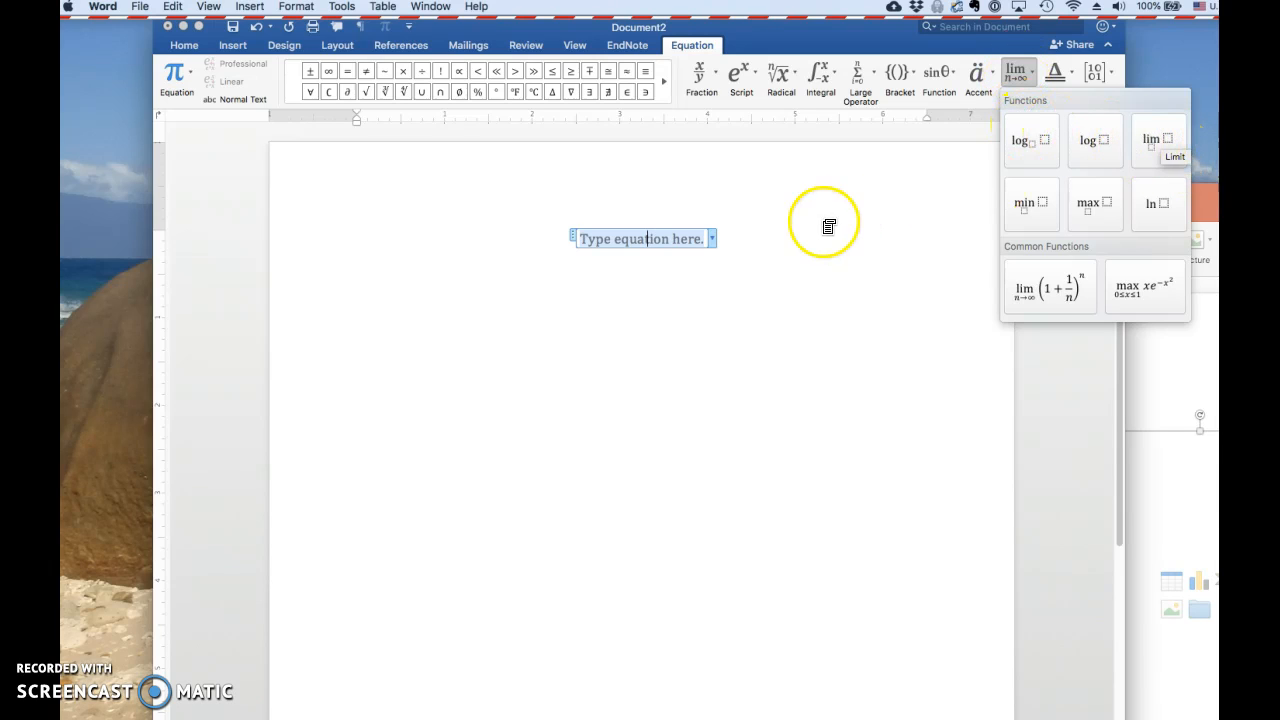
click(645, 238)
click(654, 239)
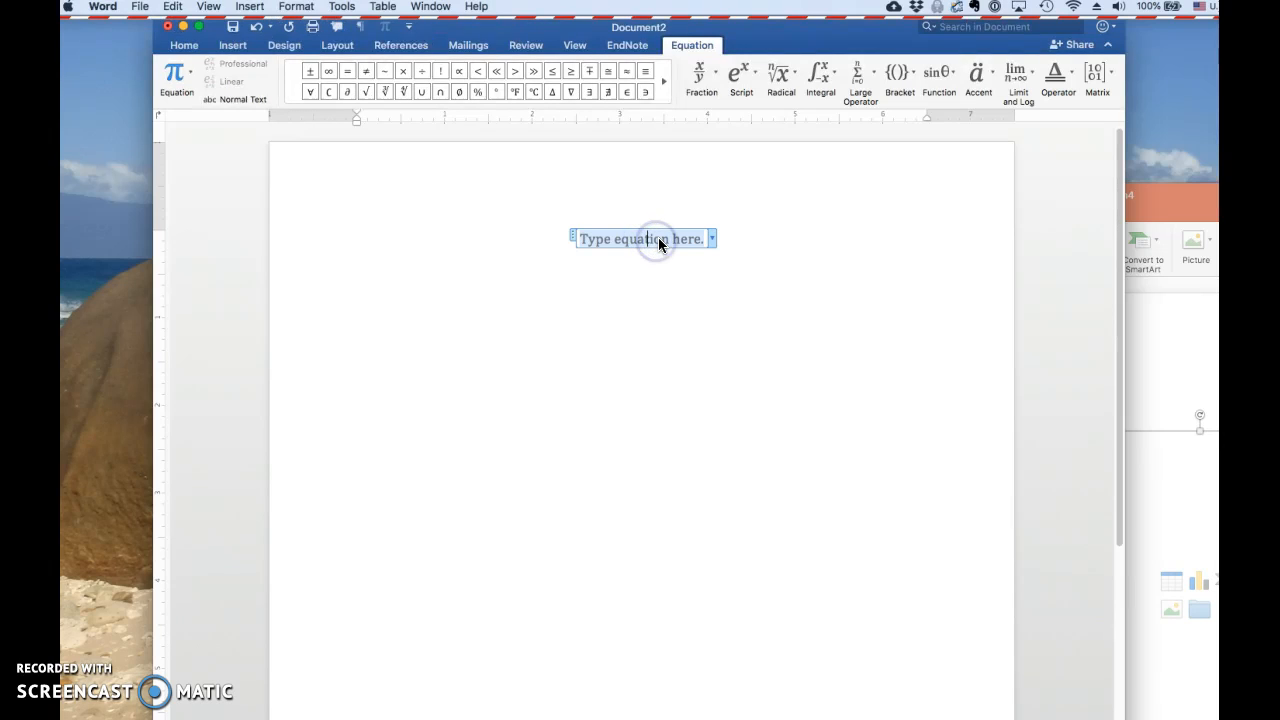
Begin a limit in the equation with lim\below, and start its lower expression as (x \rightarrow
text(l)
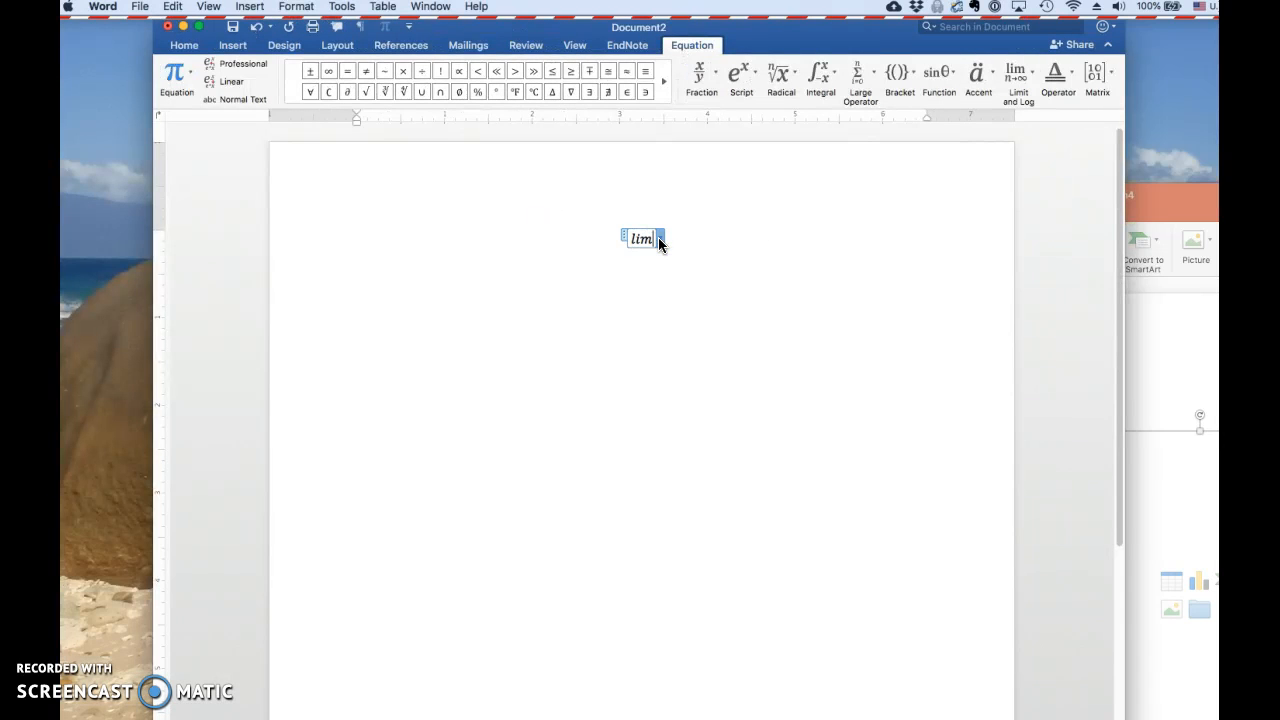
text(im)
text(\below)
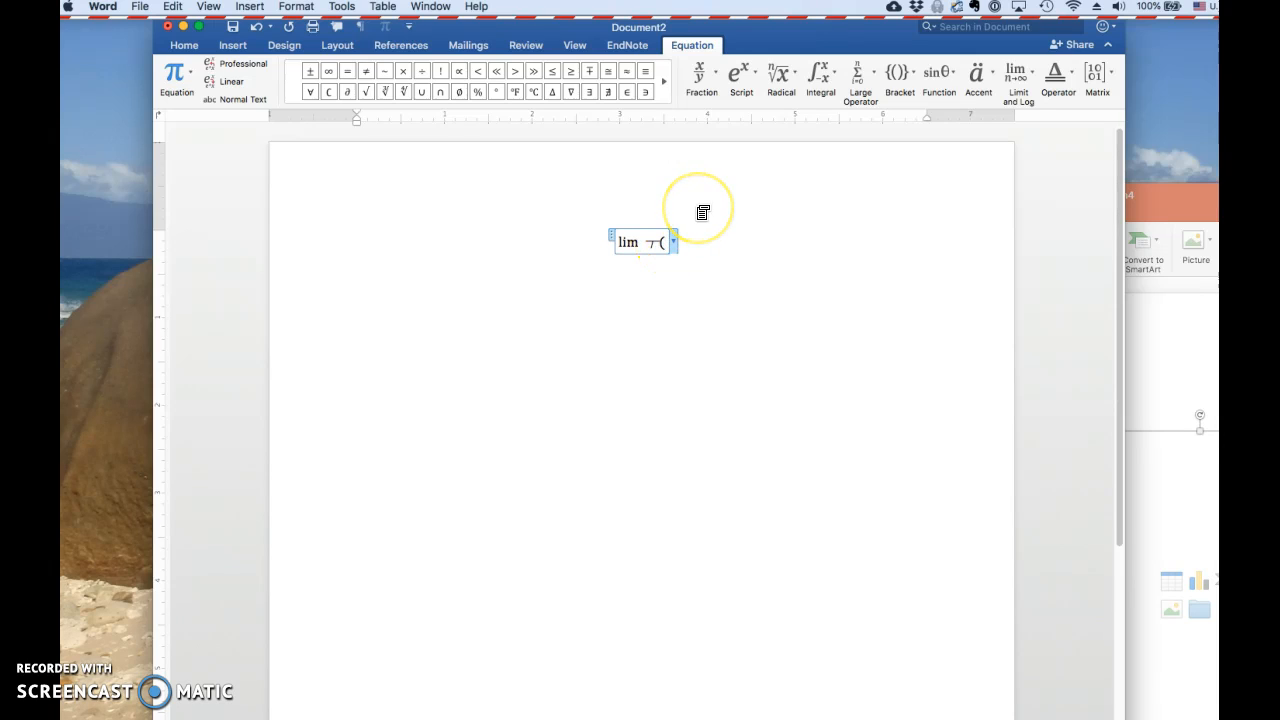
text( x)
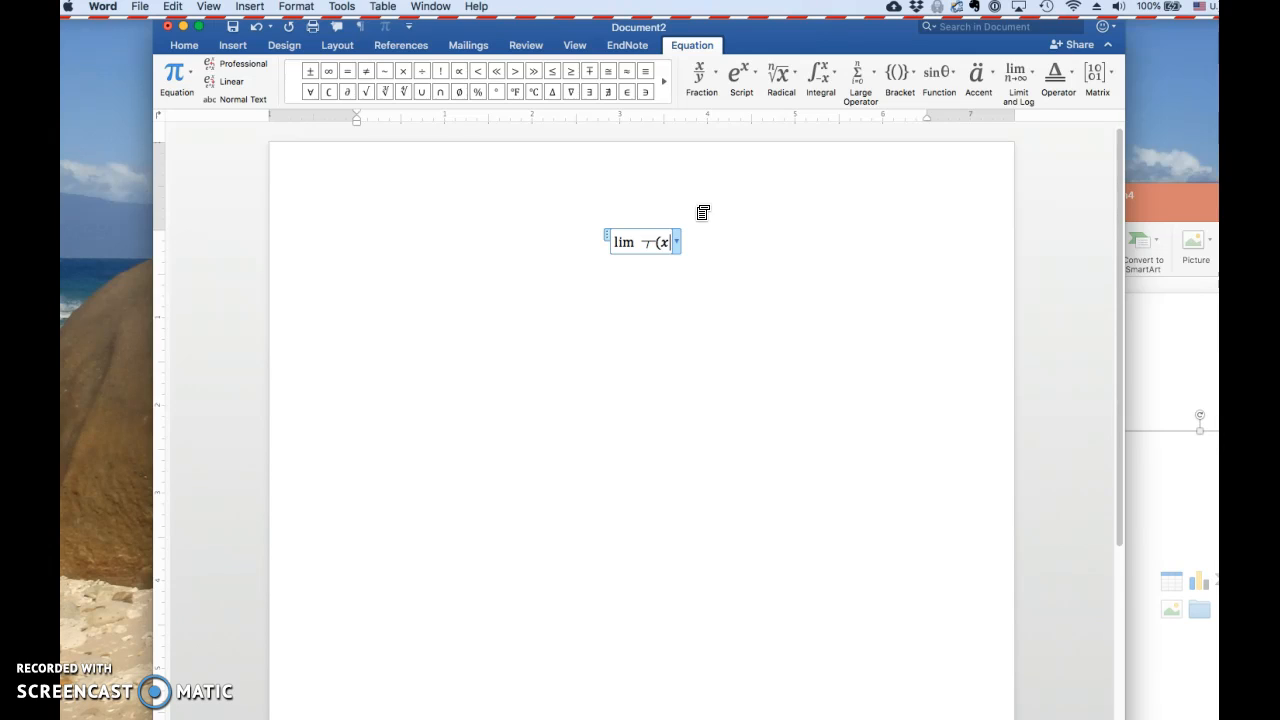
text(\rightarrow)
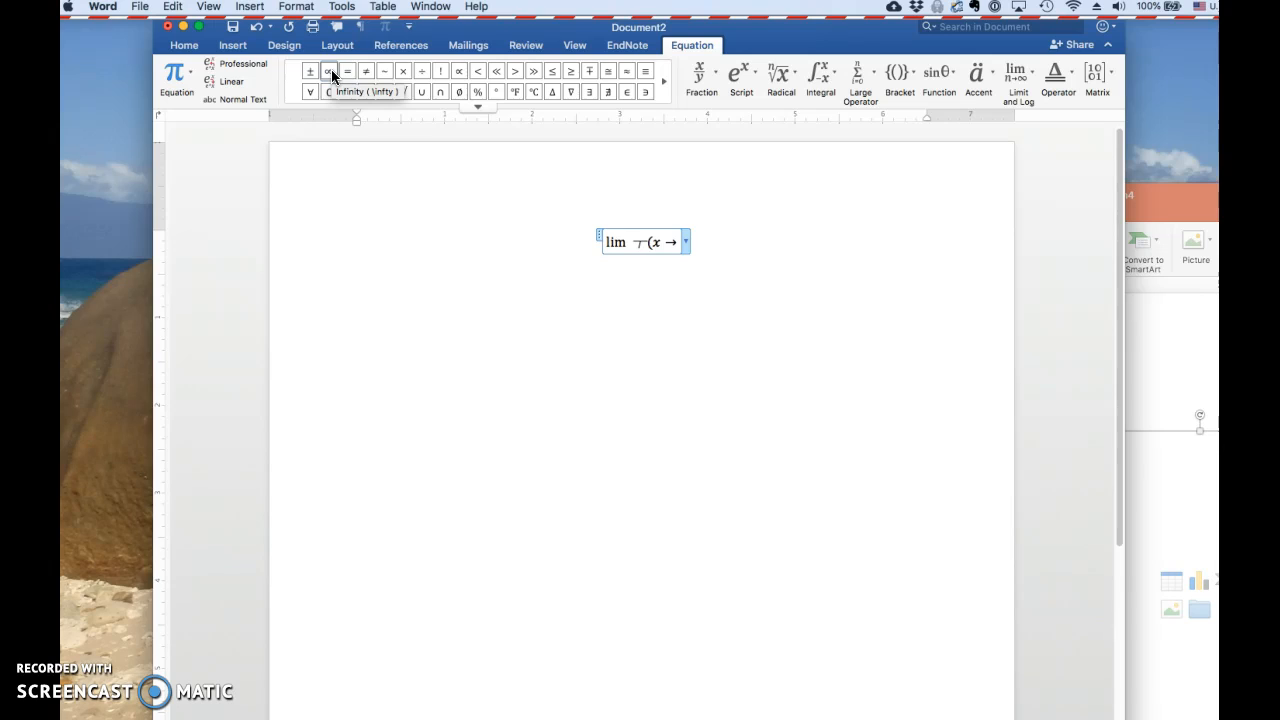
Finish the limit's lower expression with infinity using the \infty code and a closing parenthesis, and convert it to x→∞ beneath lim
text(\inf)
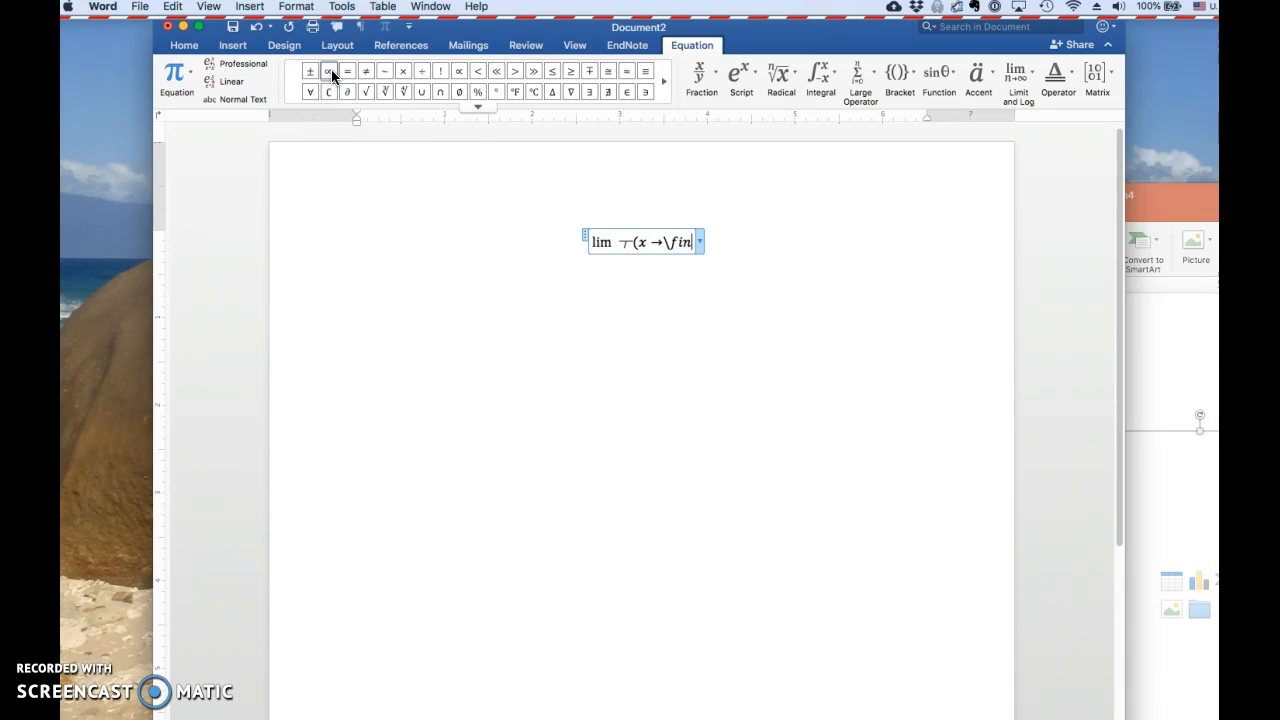
key(BackSpace)
key(BackSpace)
key(BackSpace)
text(infty)
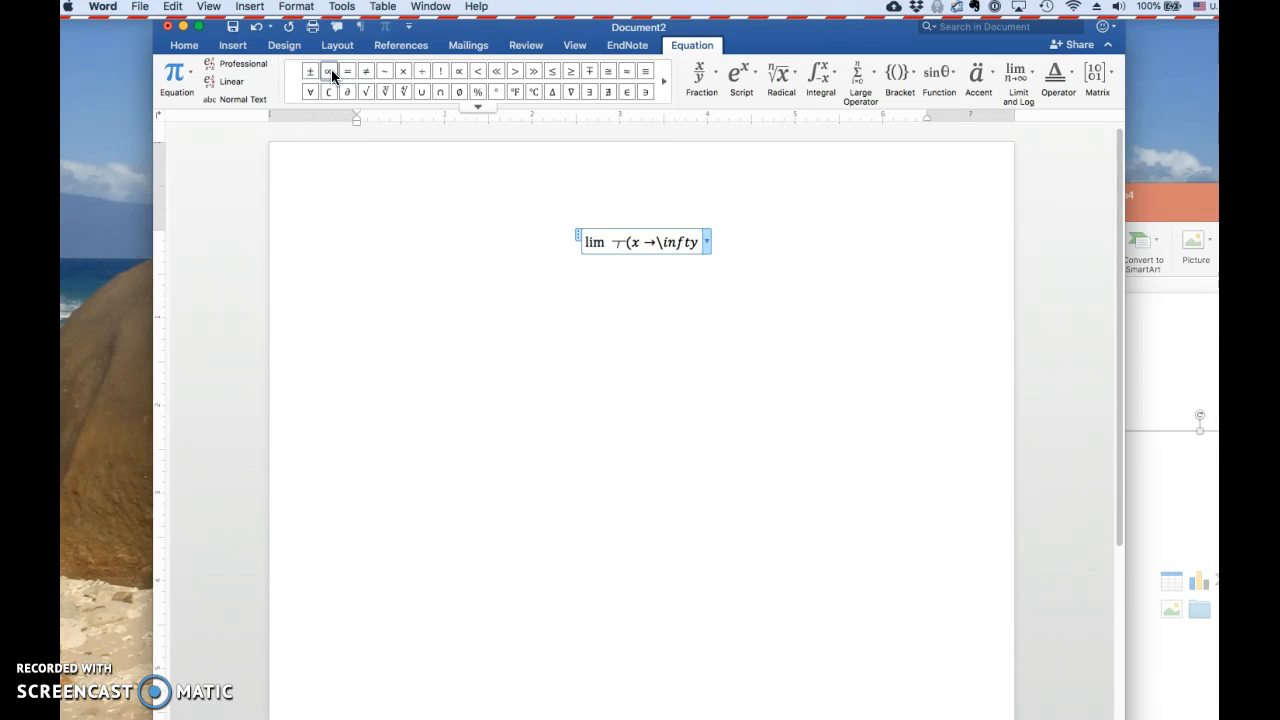
text())
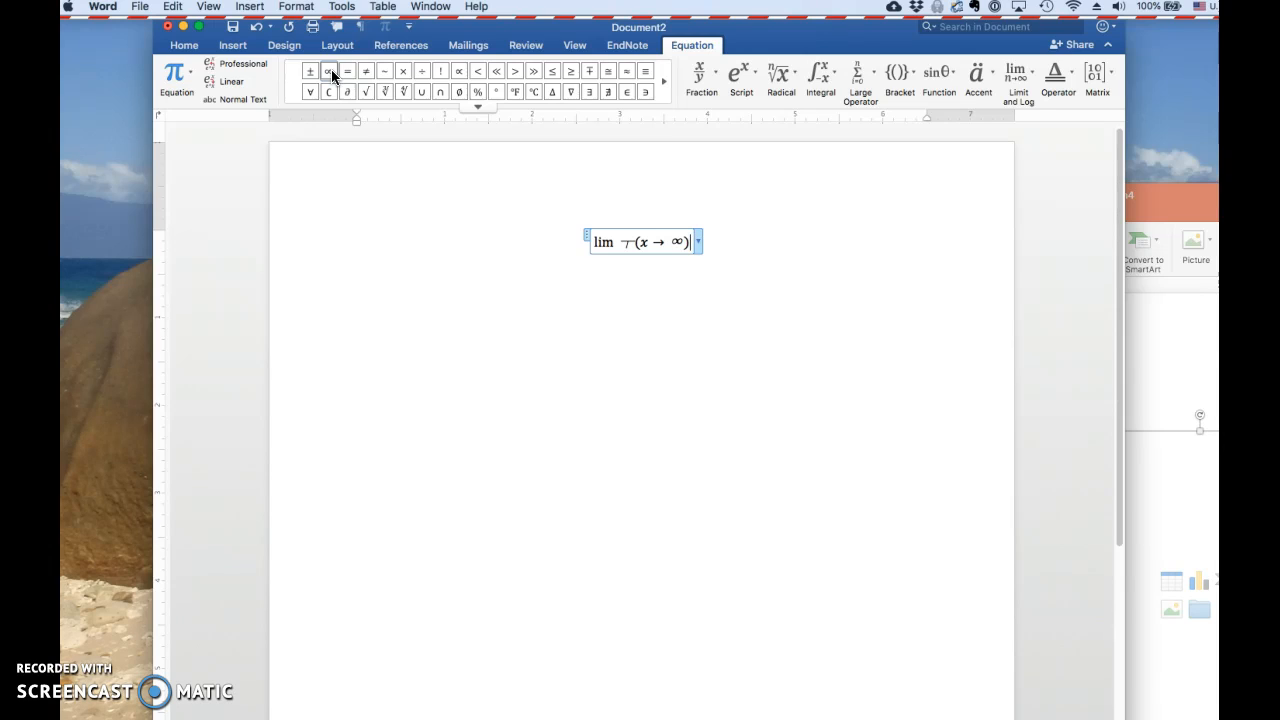
key(space)
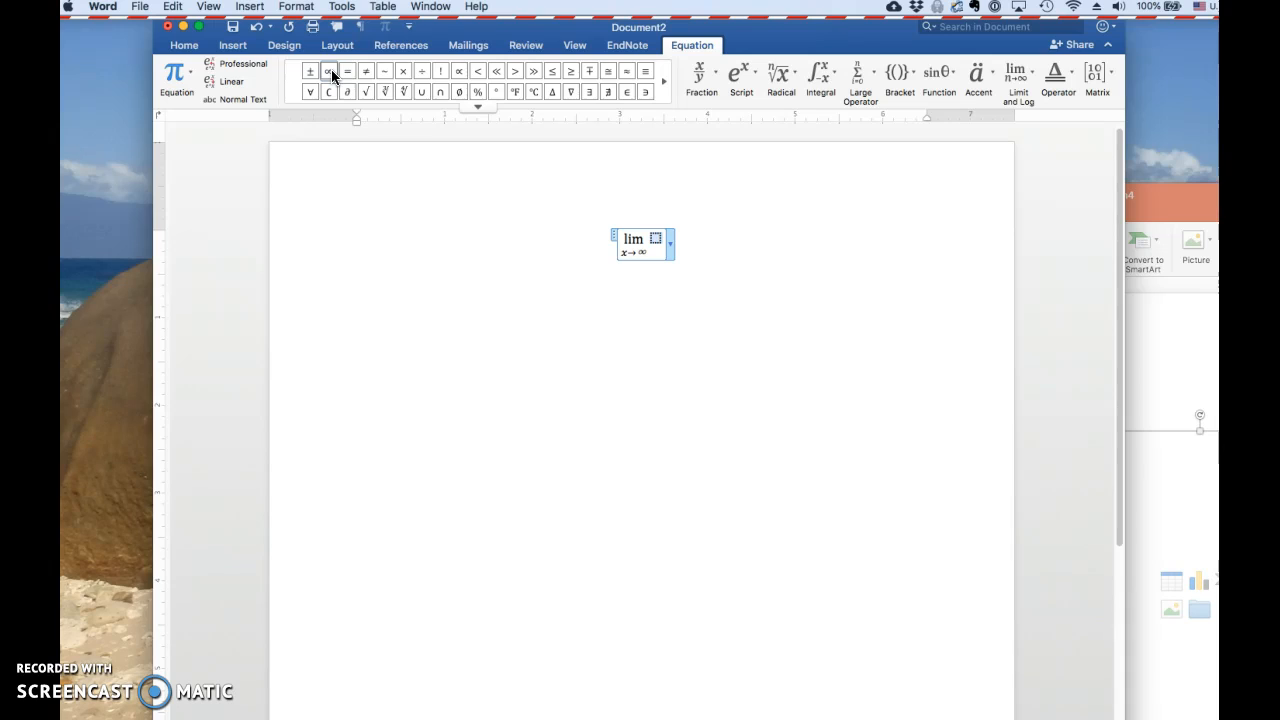
Enter (3x^2-7)/(4x^2-x+5) as the limit's argument and convert it to a stacked fraction
text((3x)
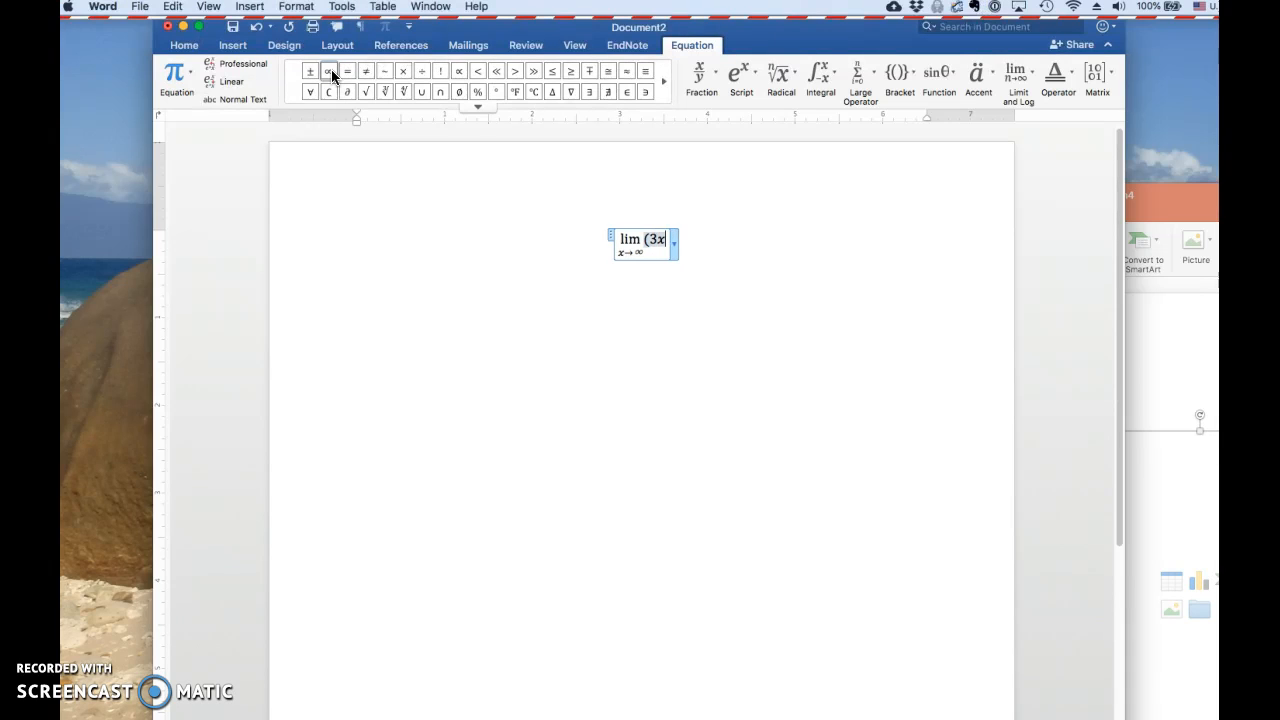
text(^2-7))
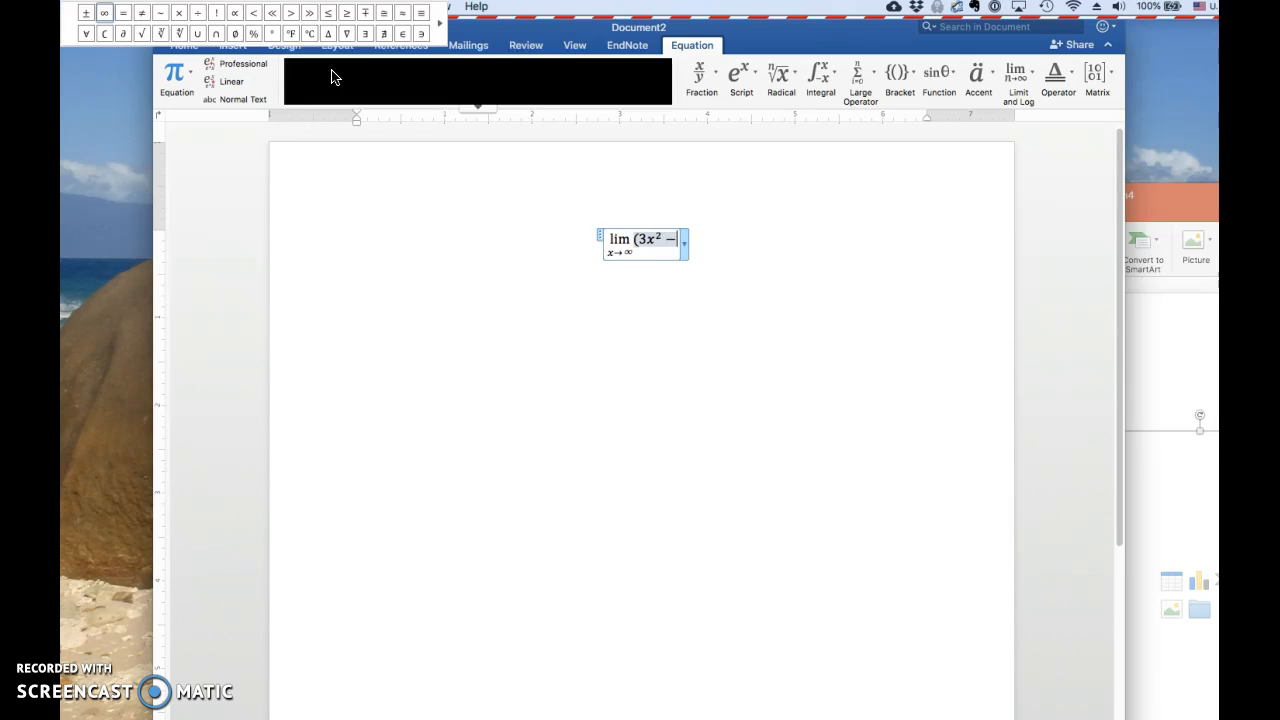
text(/)
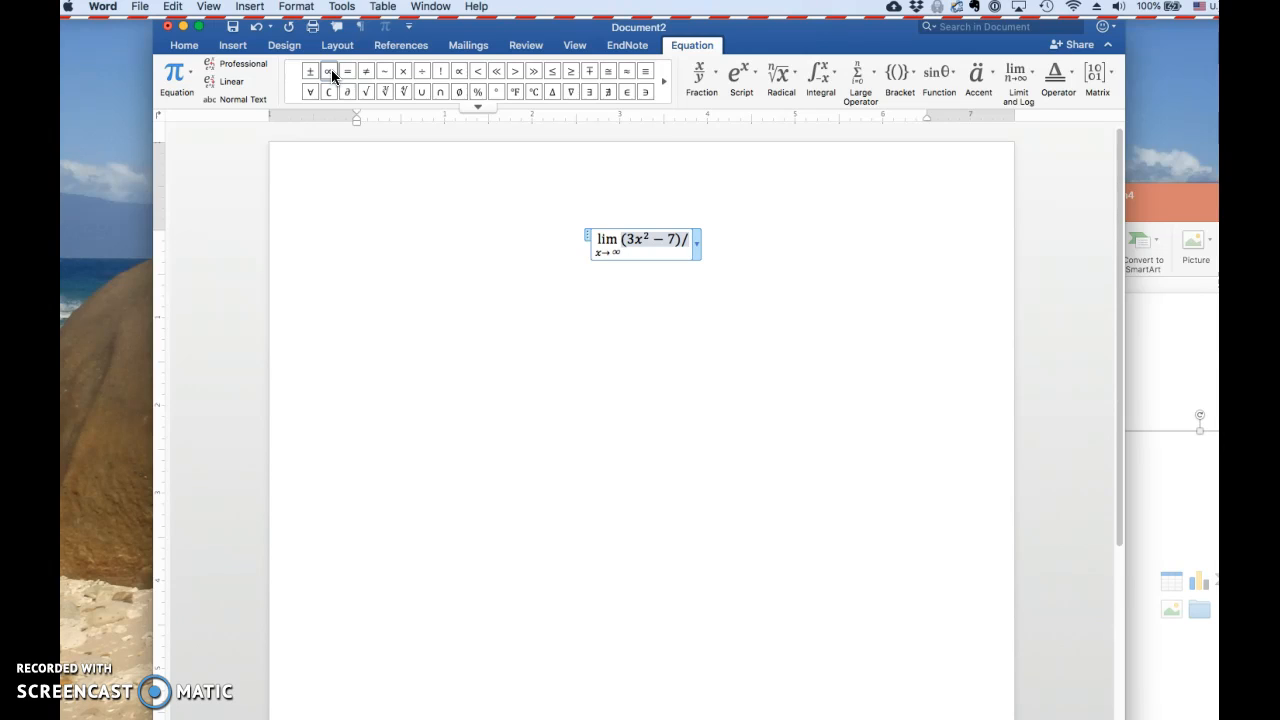
text((4)
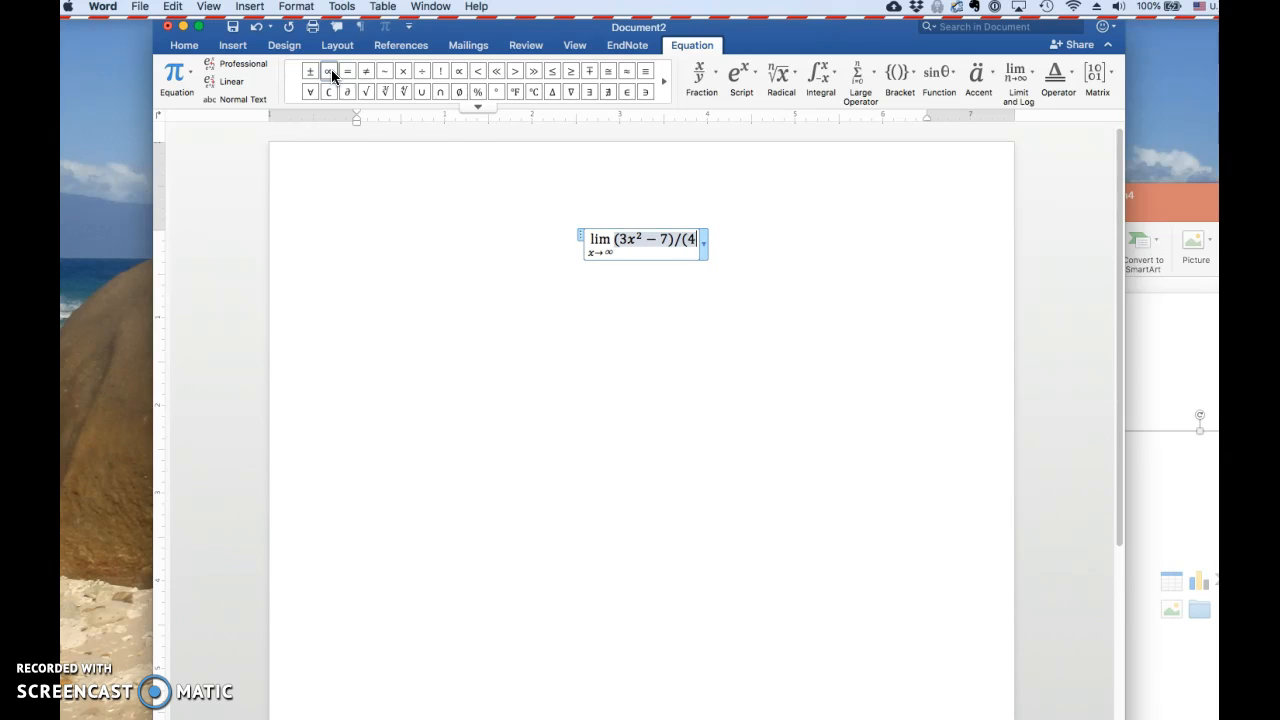
text(x^2-x+5))
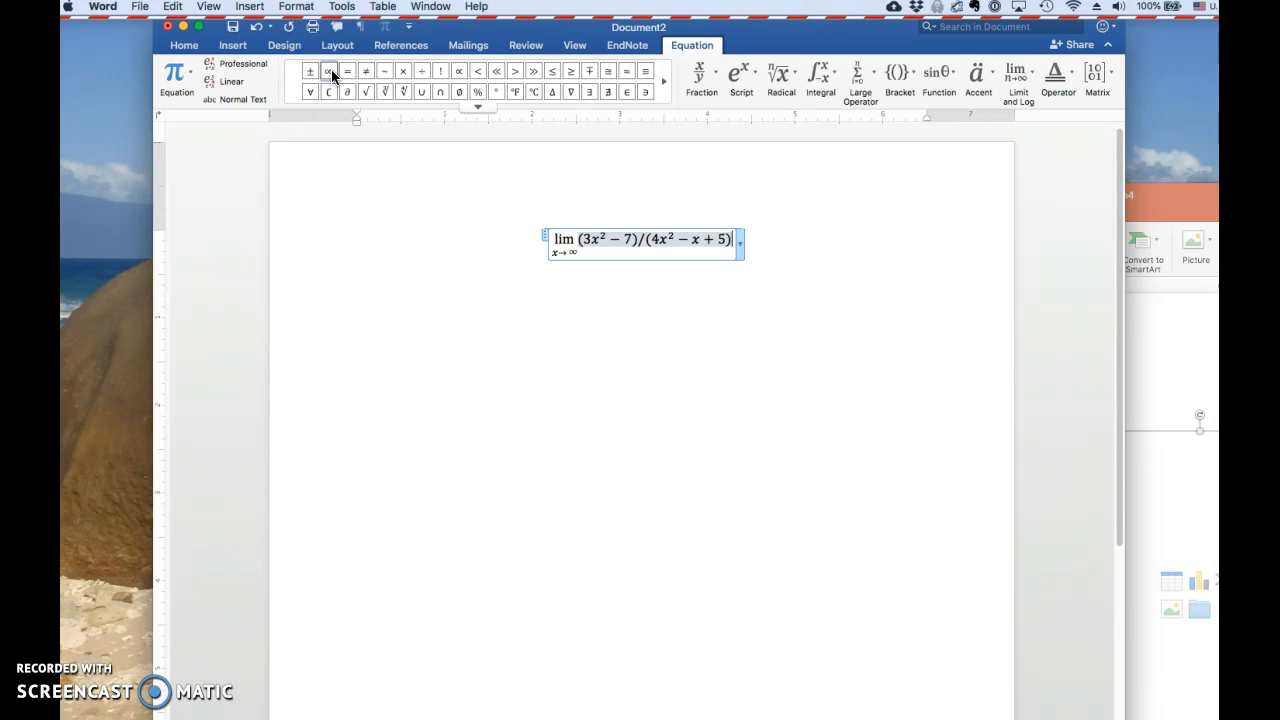
key(space)
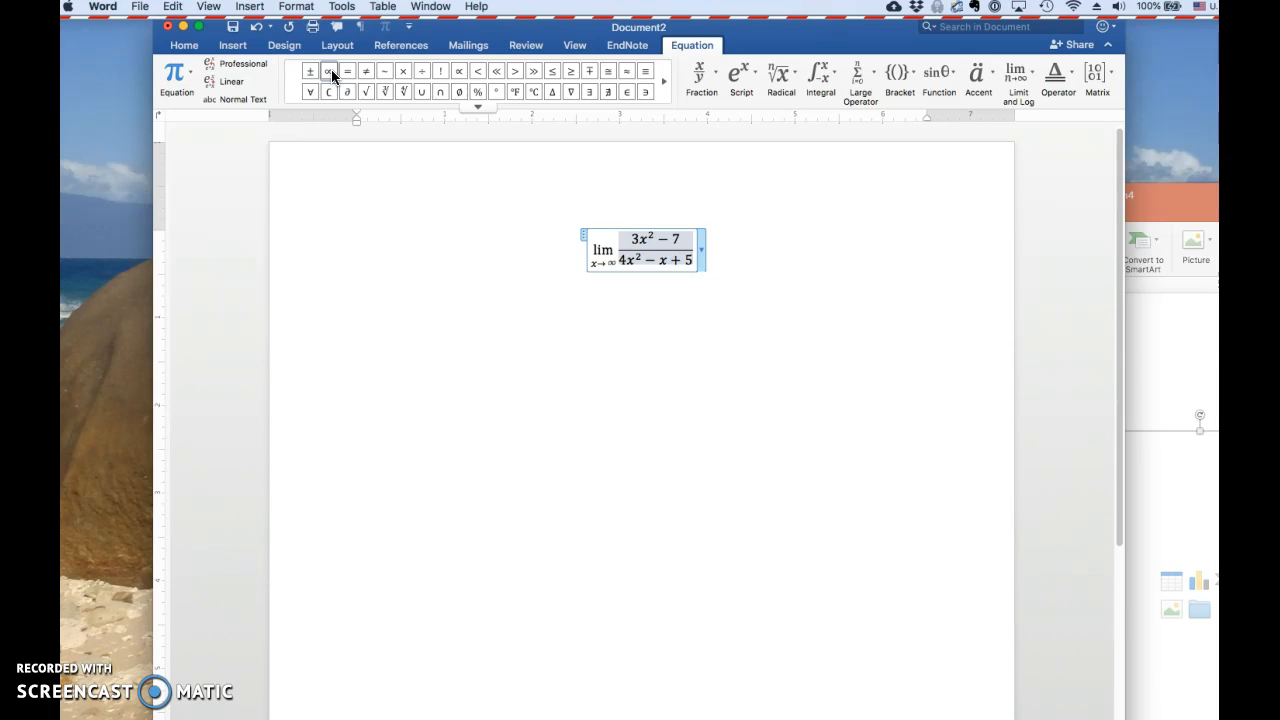
Move through the fraction and out of the limit, and add = 3/4 as a stacked fraction
key(Down)
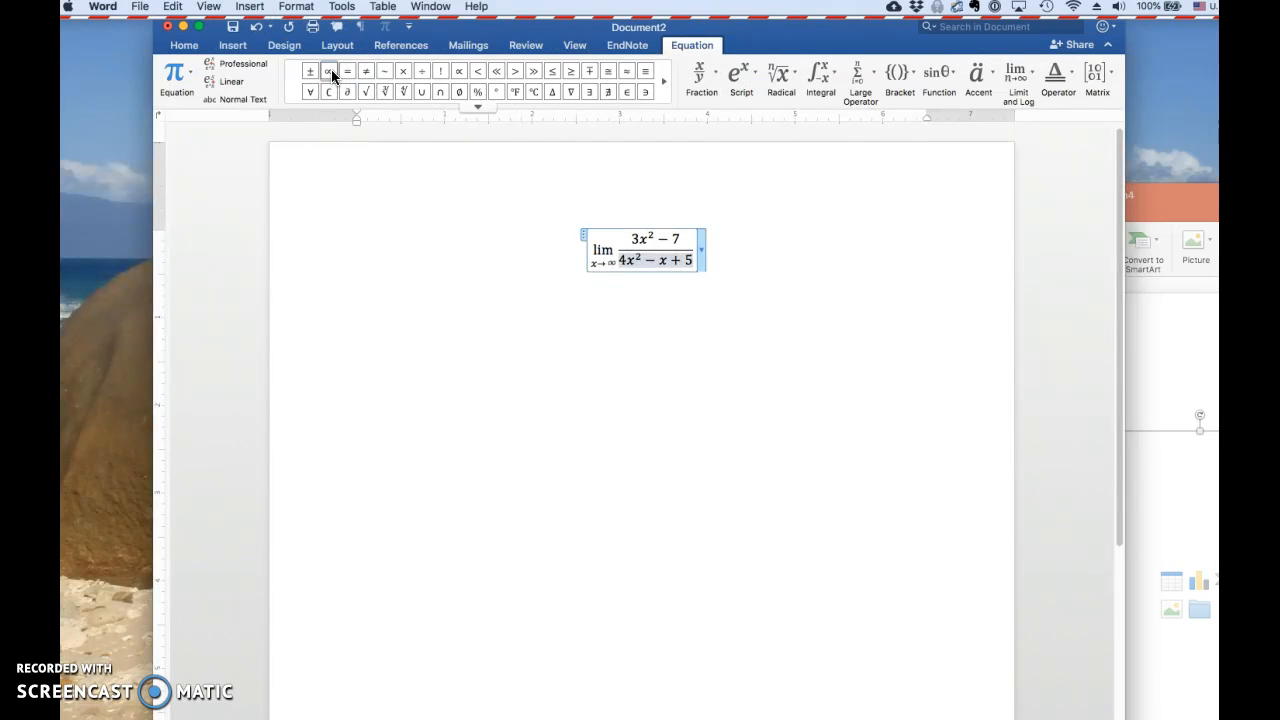
key(Up)
key(Down)
key(Right)
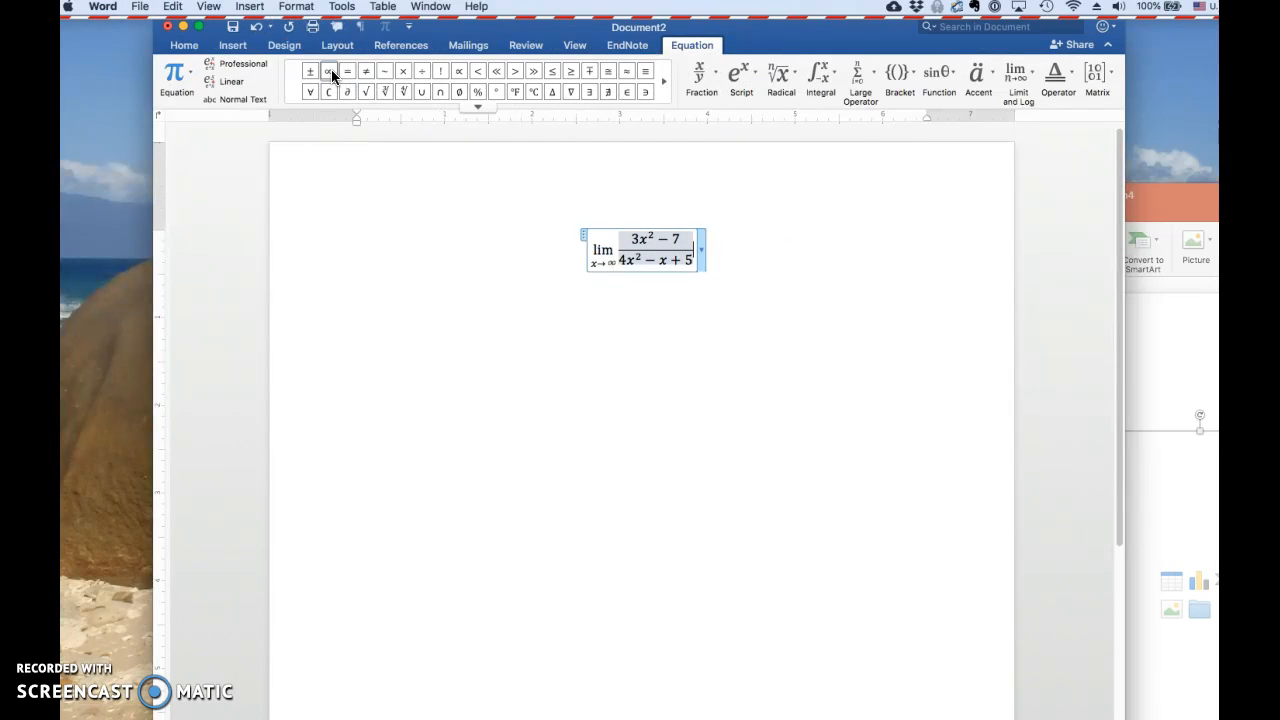
key(Right)
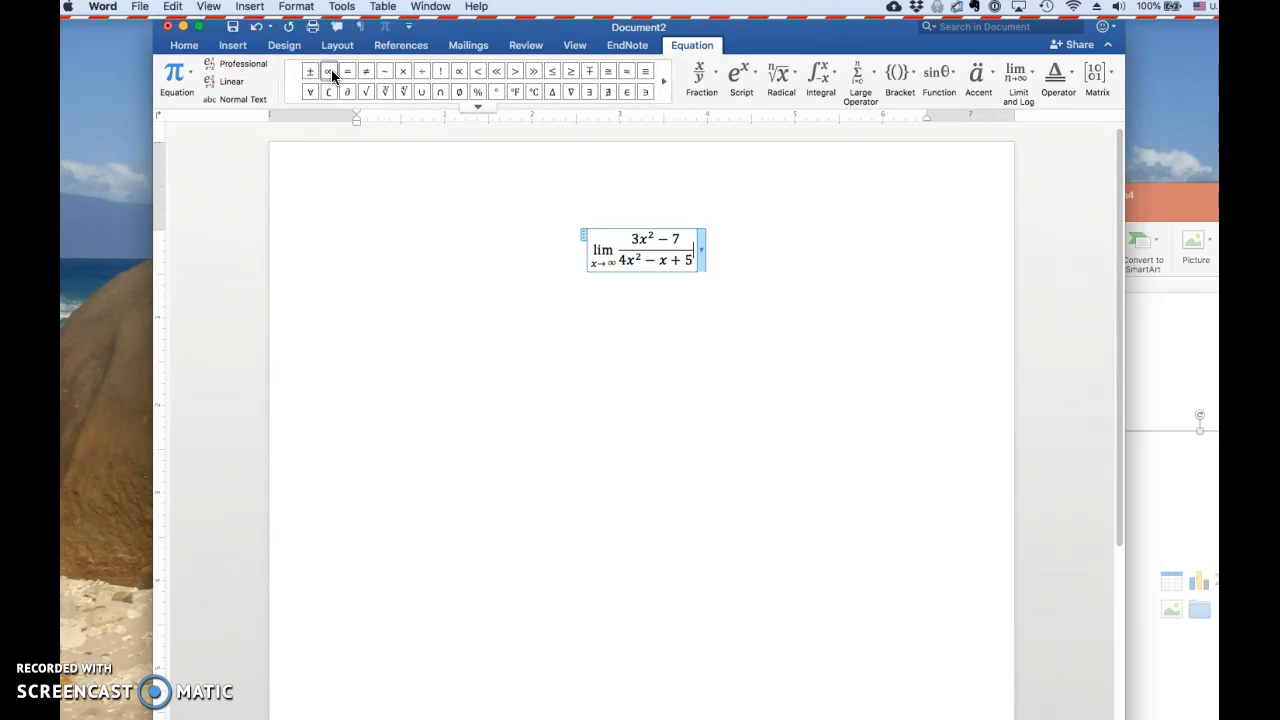
text(= 3/4)
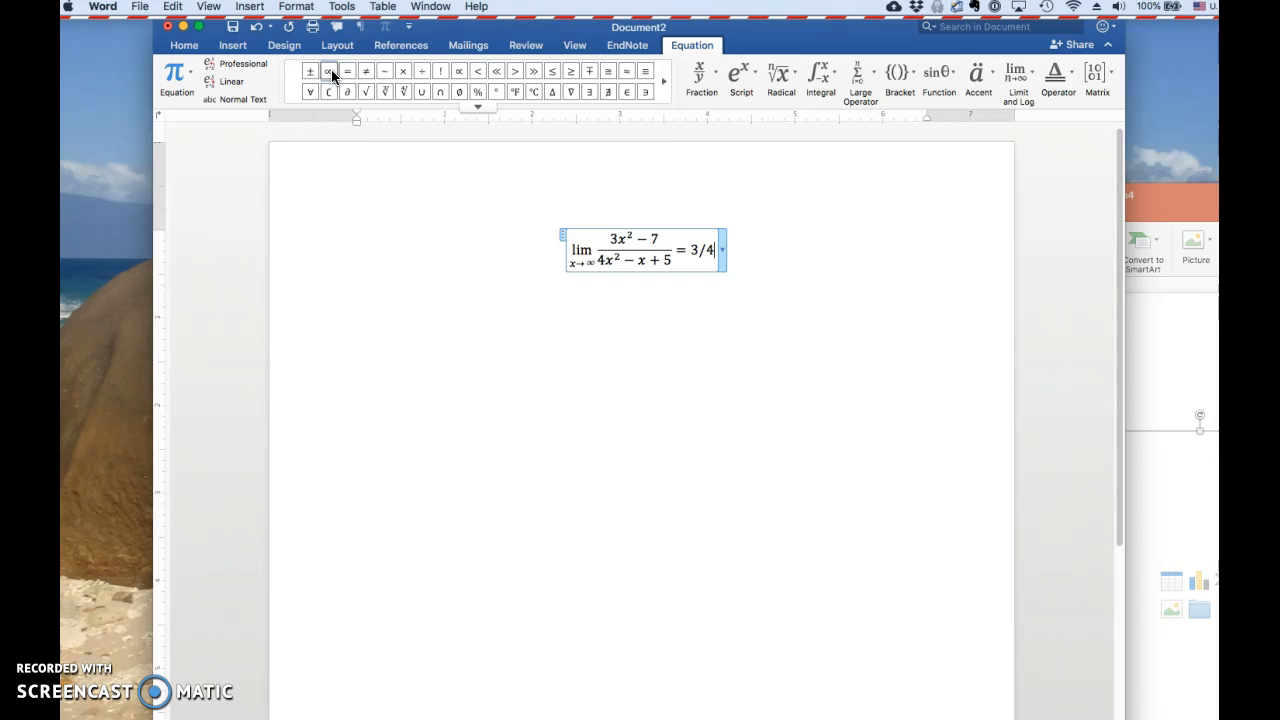
key(space)
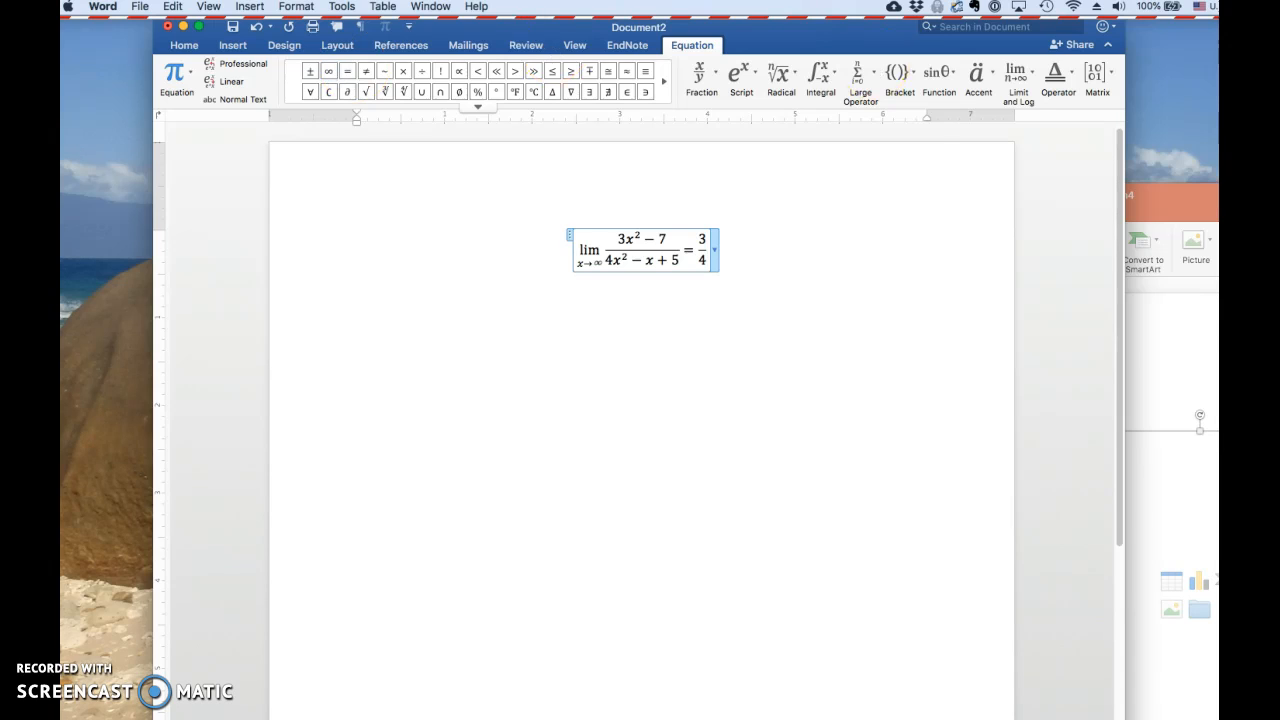
Look at the Fraction structures and the subscript and superscript structures available for the equation
click(708, 88)
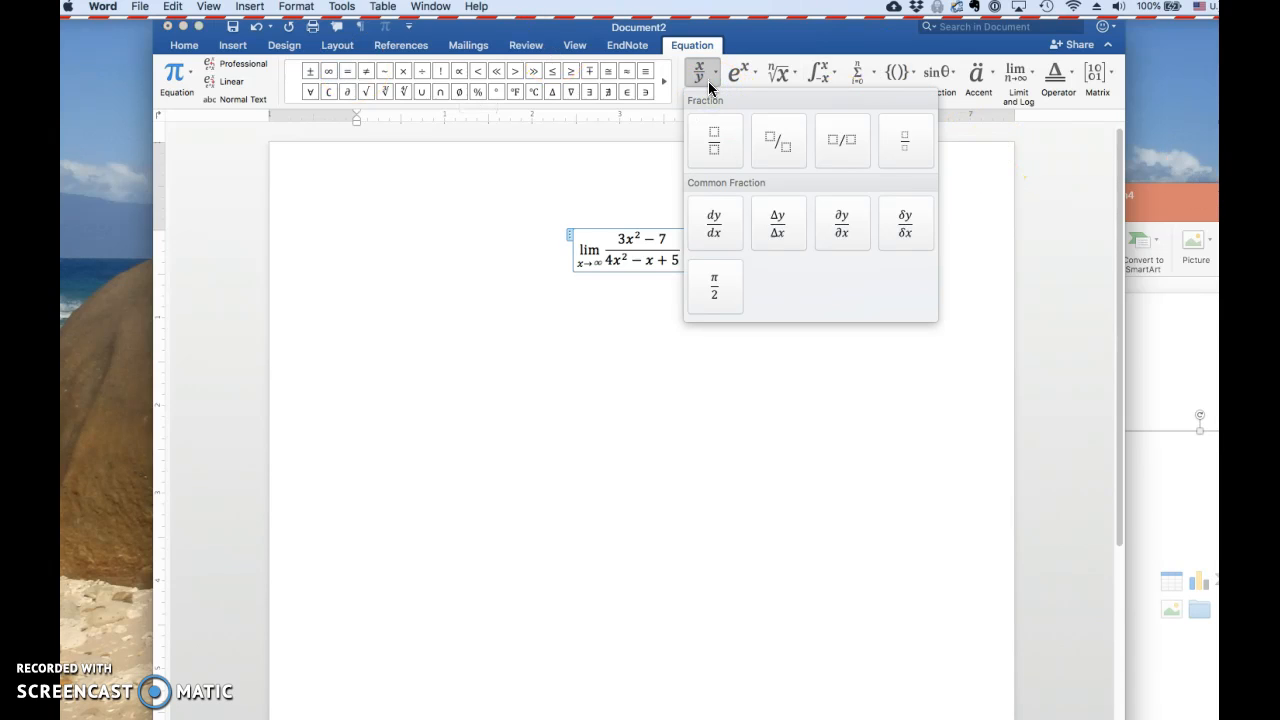
click(707, 80)
click(752, 75)
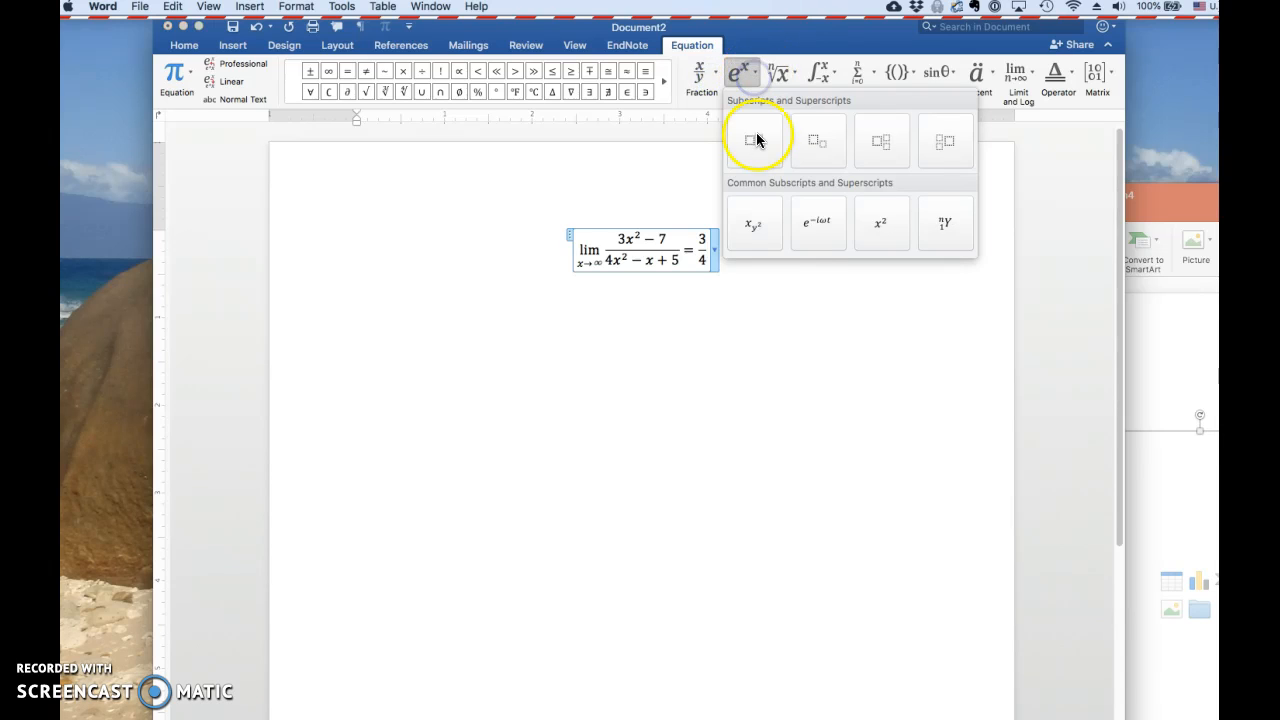
click(750, 71)
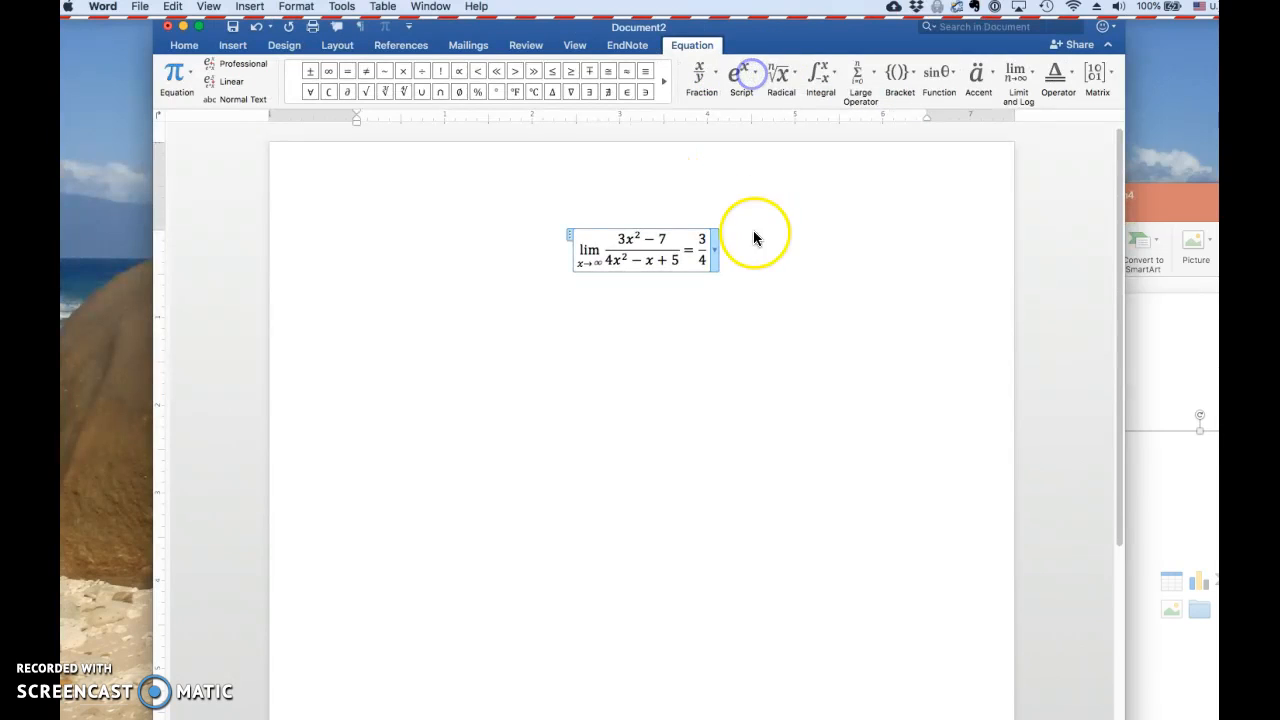
Leave the limit equation and insert a new empty equation on a new line below it
click(743, 259)
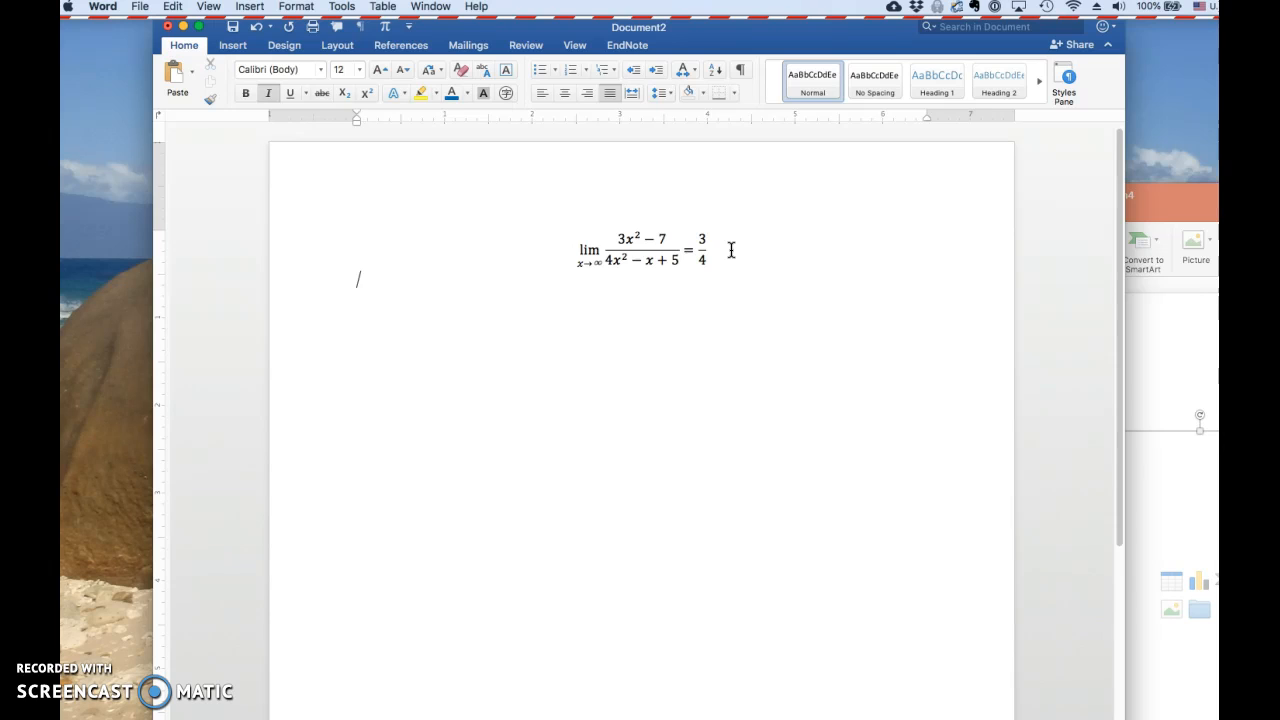
key(Return)
key(ctrl+equal)
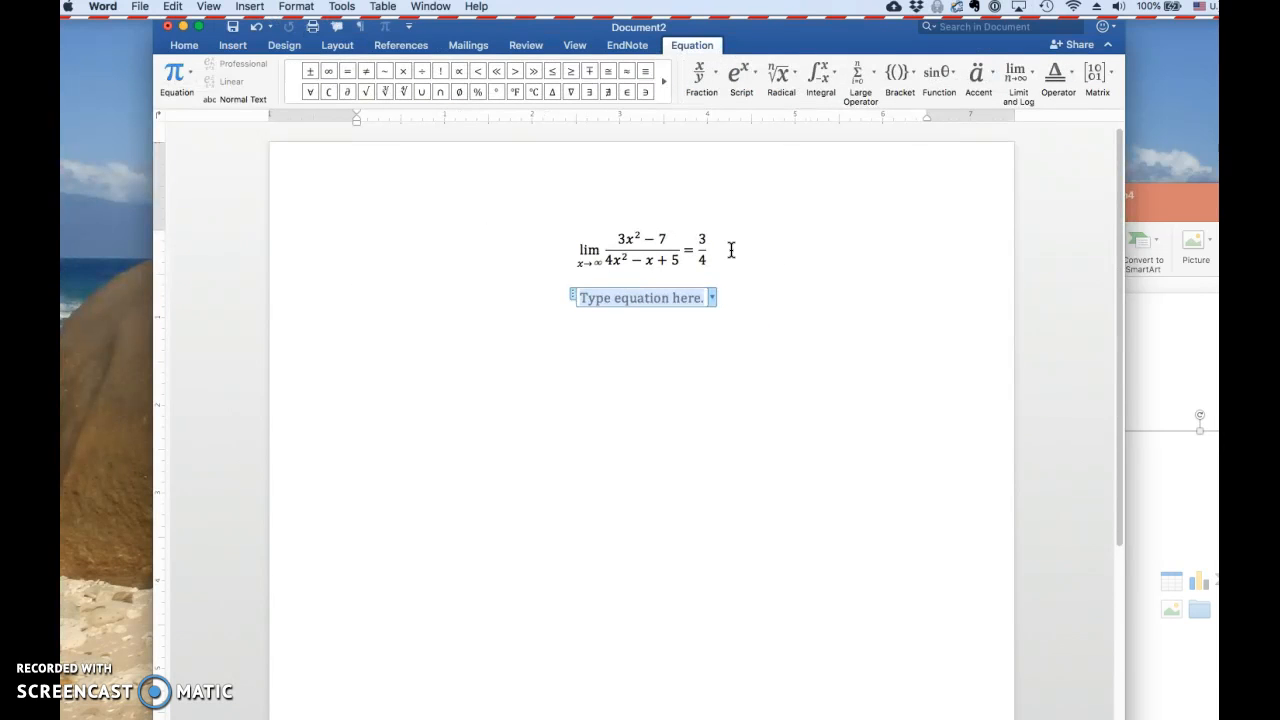
Enter x^2 + 2x - 3 in the second equation with the exponent formatted as a superscript
text(x^2)
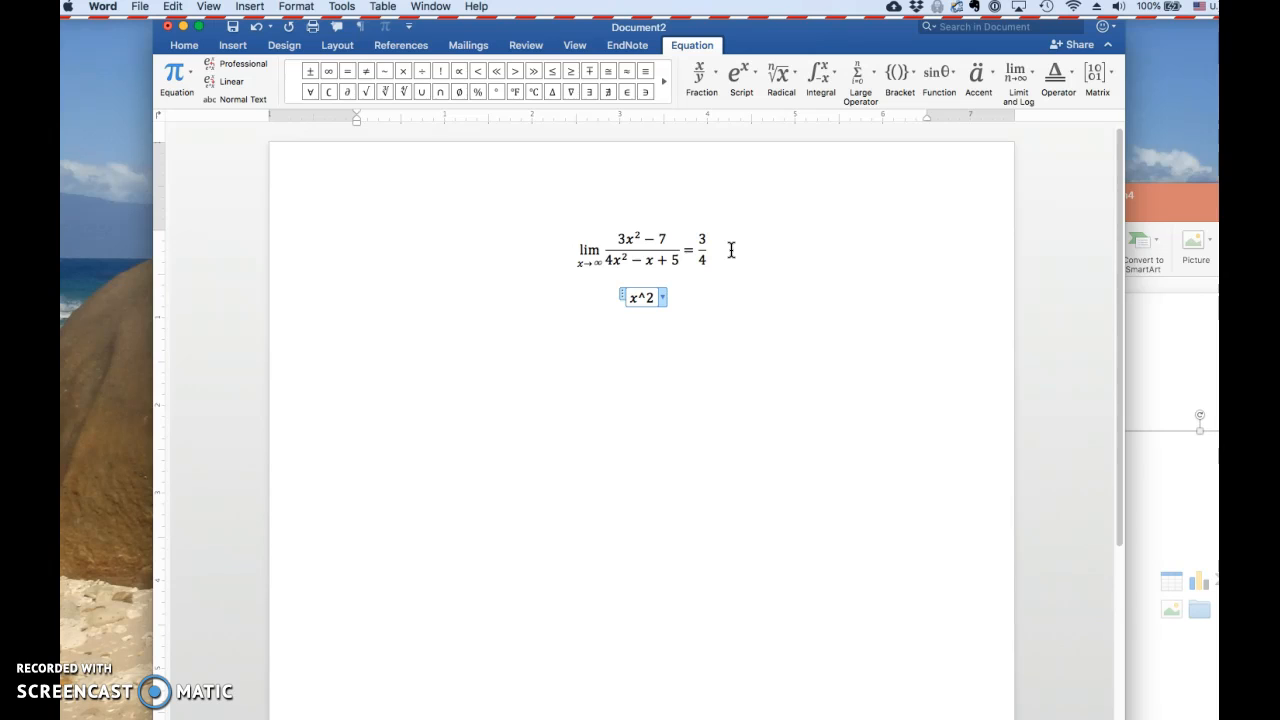
key(BackSpace)
key(BackSpace)
key(ctrl+equal)
text(x^2)
text( + 2x - 3)
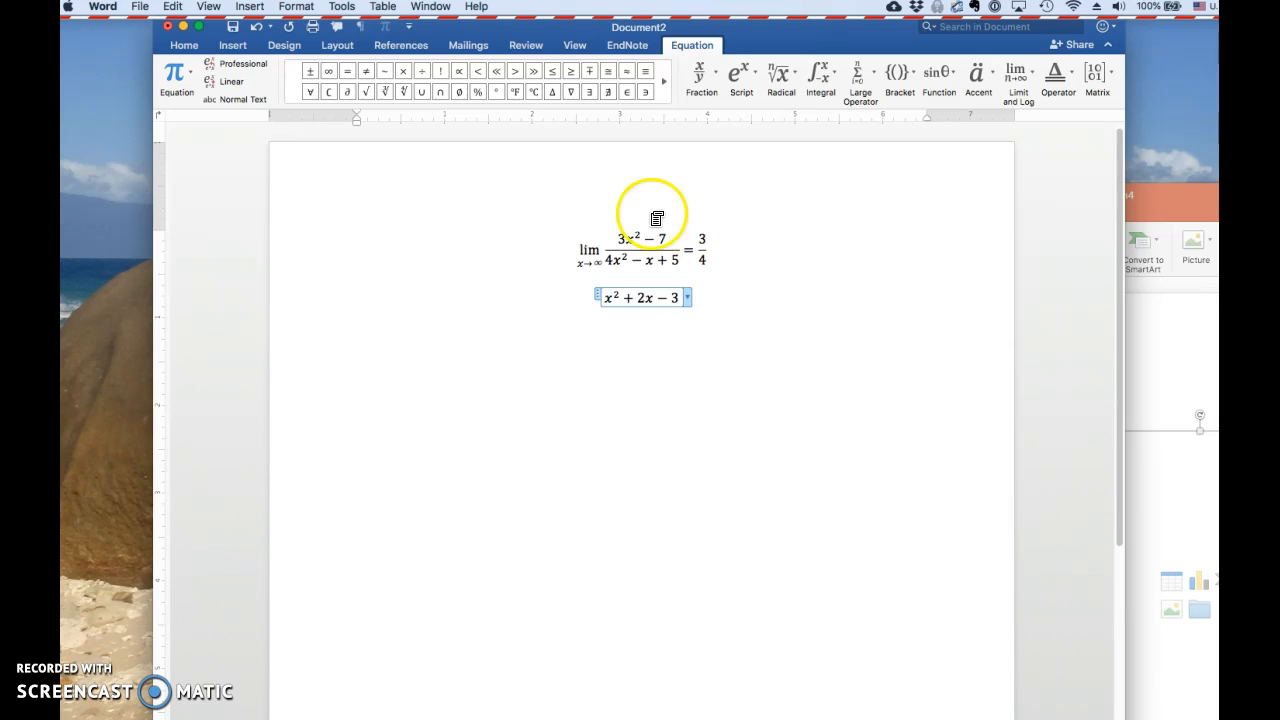
Replace the second equation's contents with x^(2-e), convert the parenthesized part to a superscript, and delete the whole second equation
click(625, 297)
drag(678, 297, 618, 293)
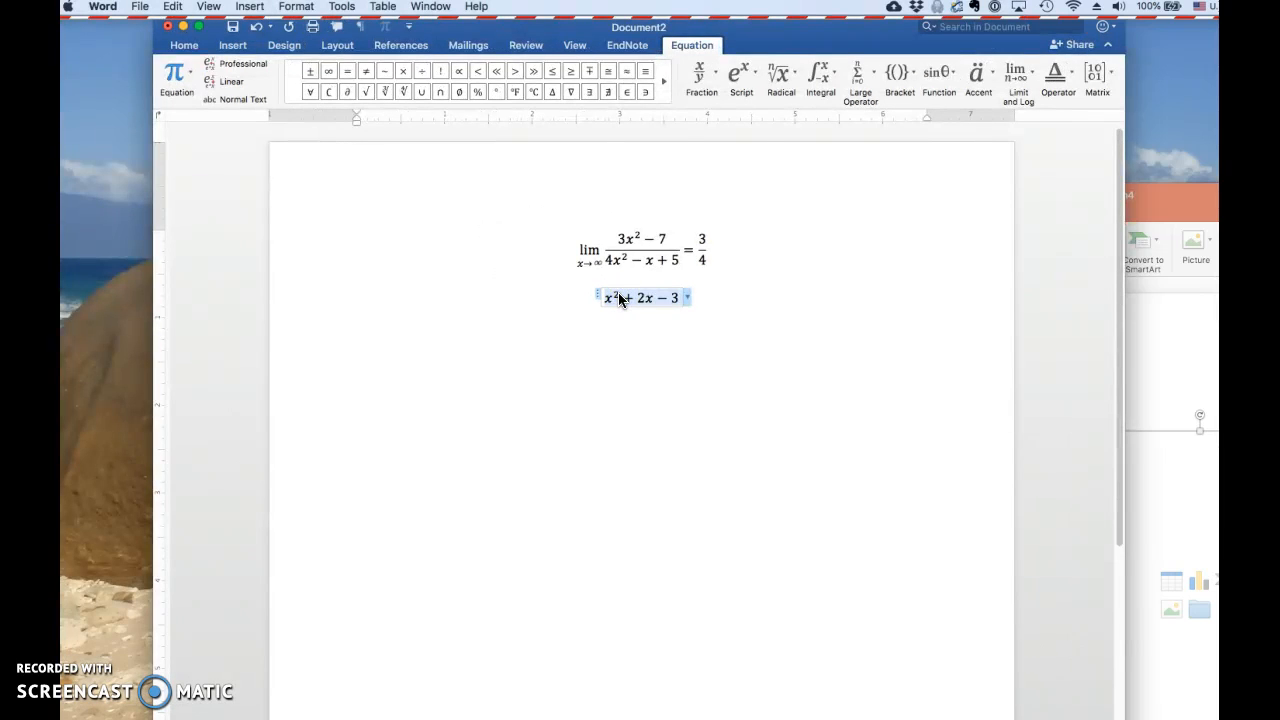
text(x^(2)
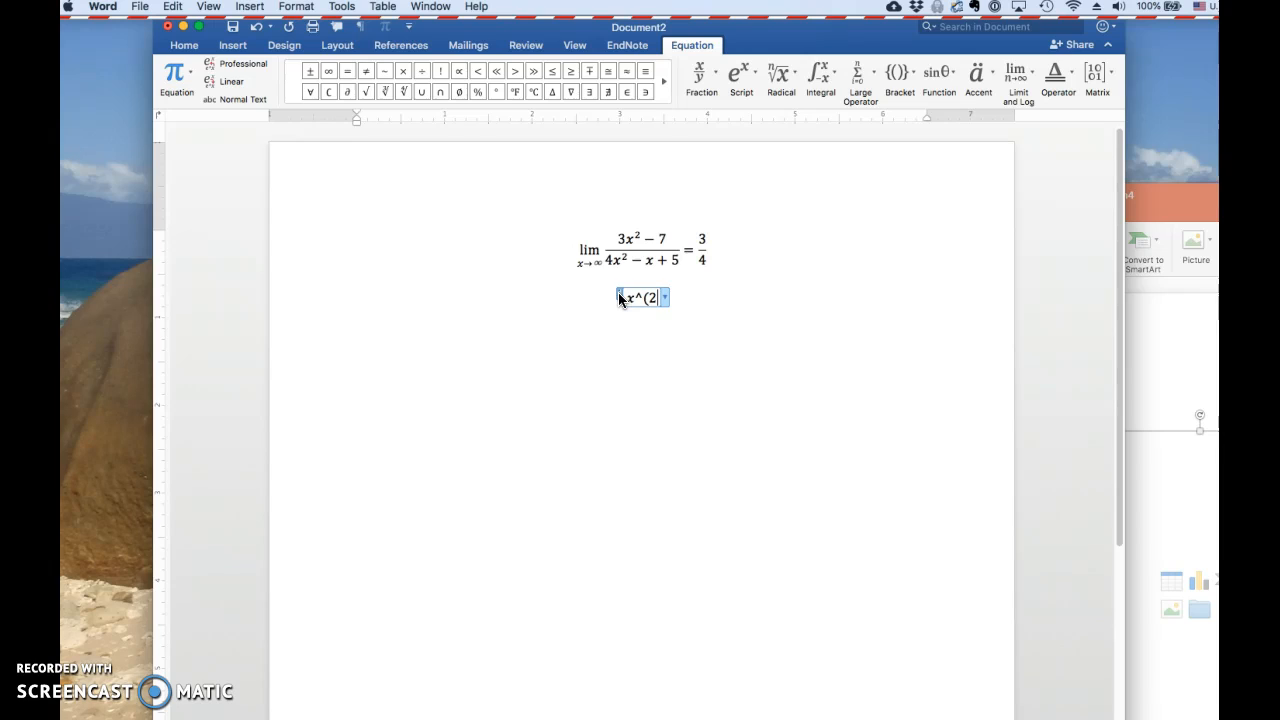
text(-e))
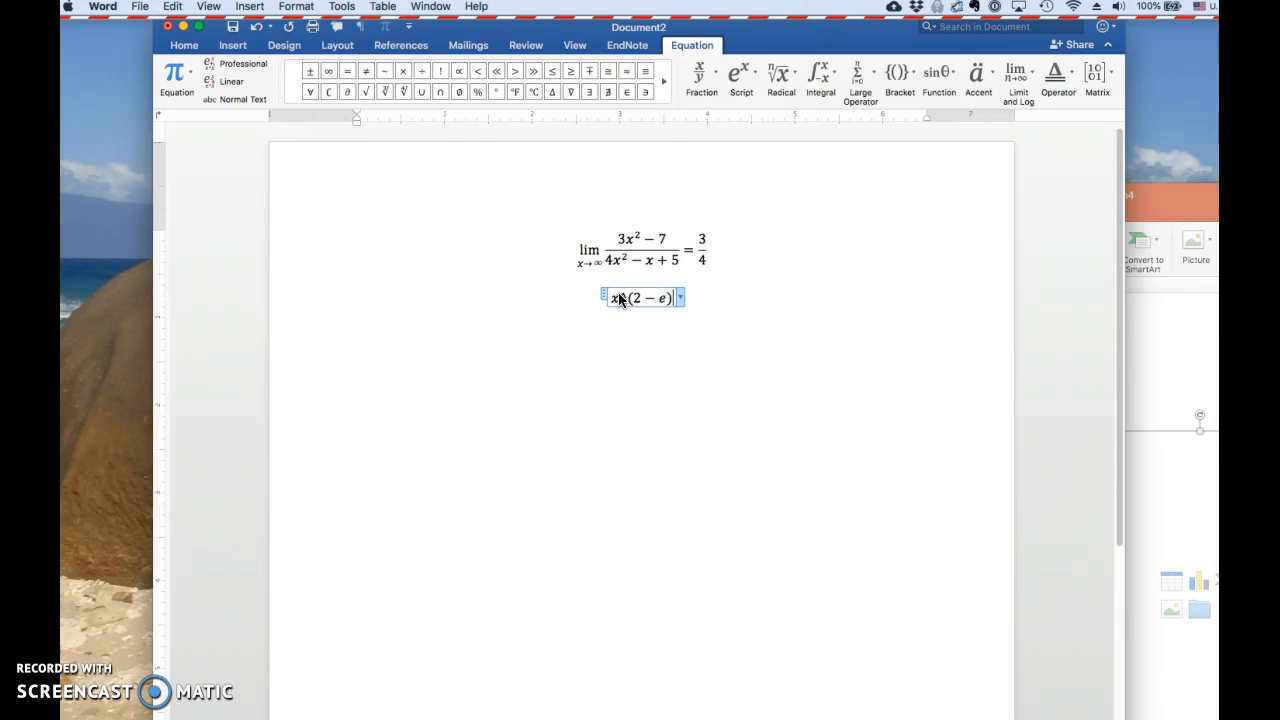
key(space)
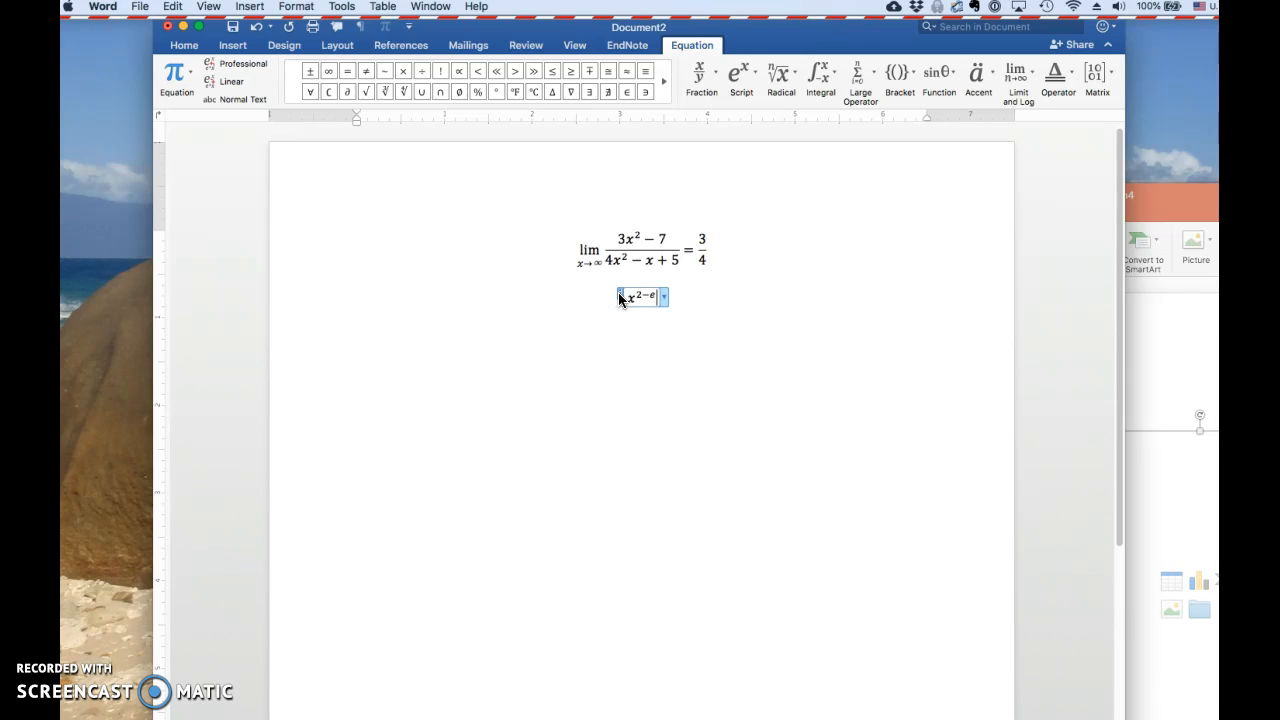
click(620, 297)
key(BackSpace)
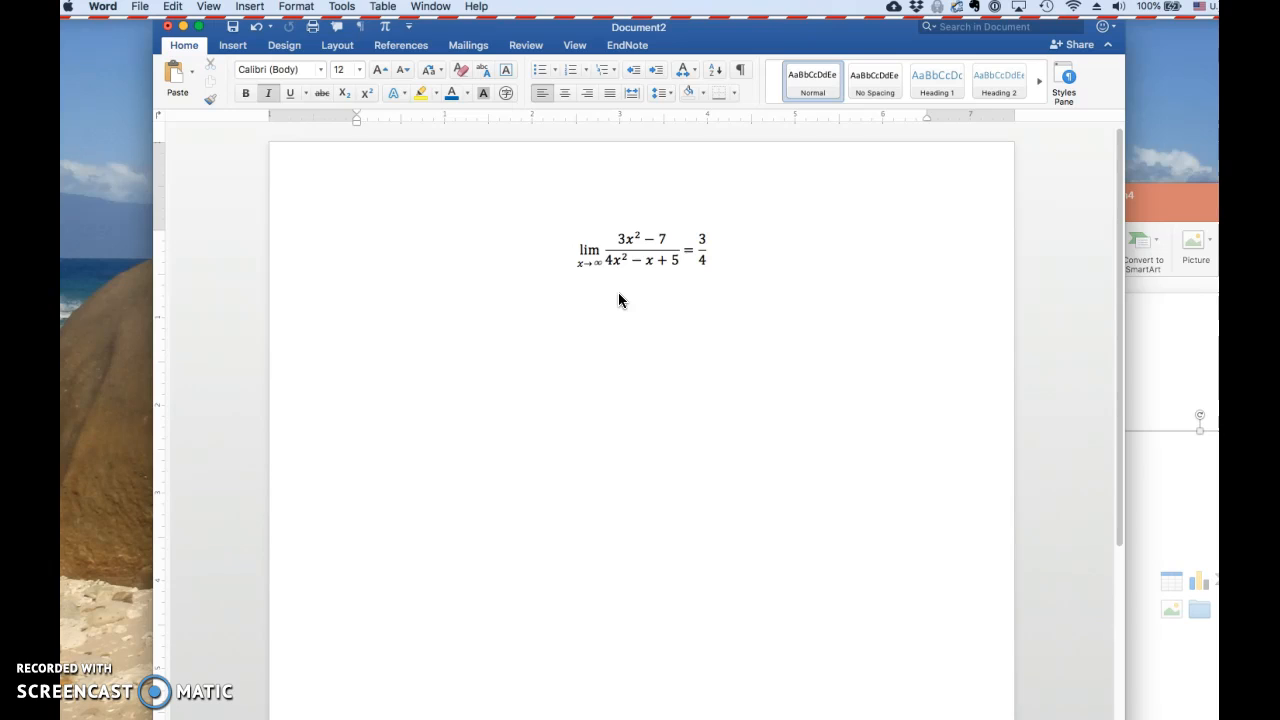
Insert a new equation below the limit and enter the integral of f(x)dx from a to b using the \int code
key(ctrl+equal)
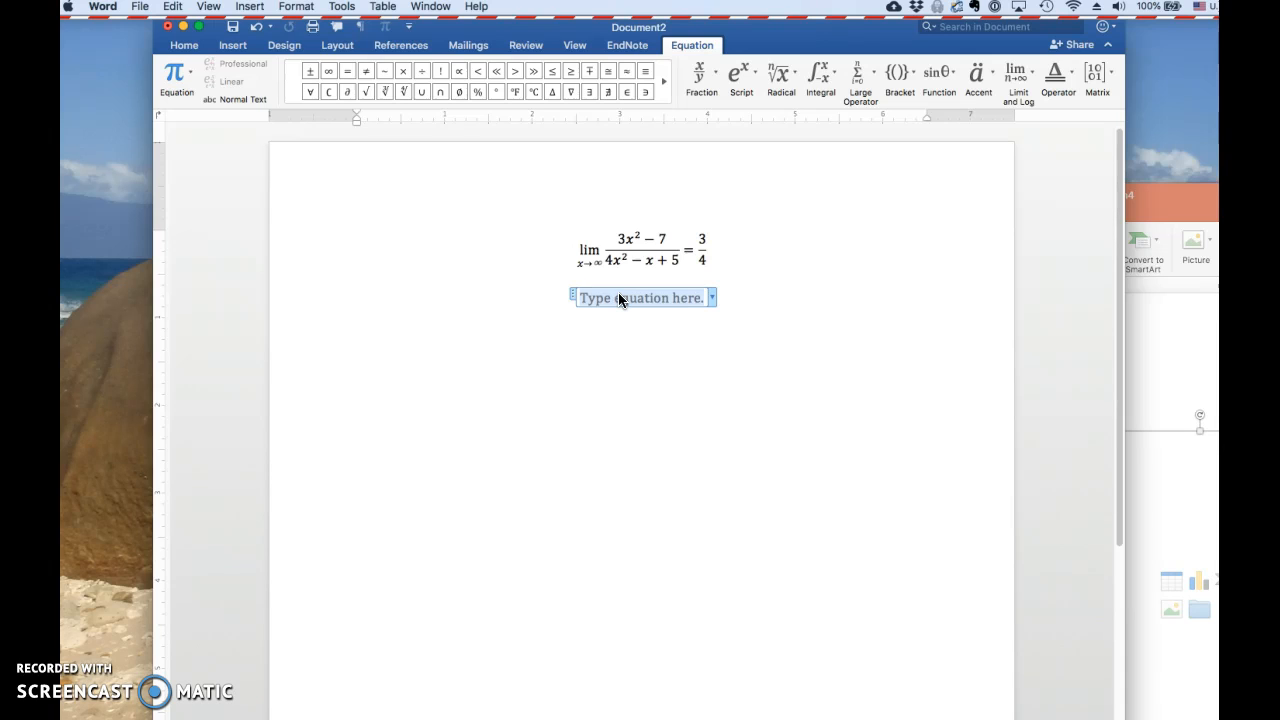
text(\int)
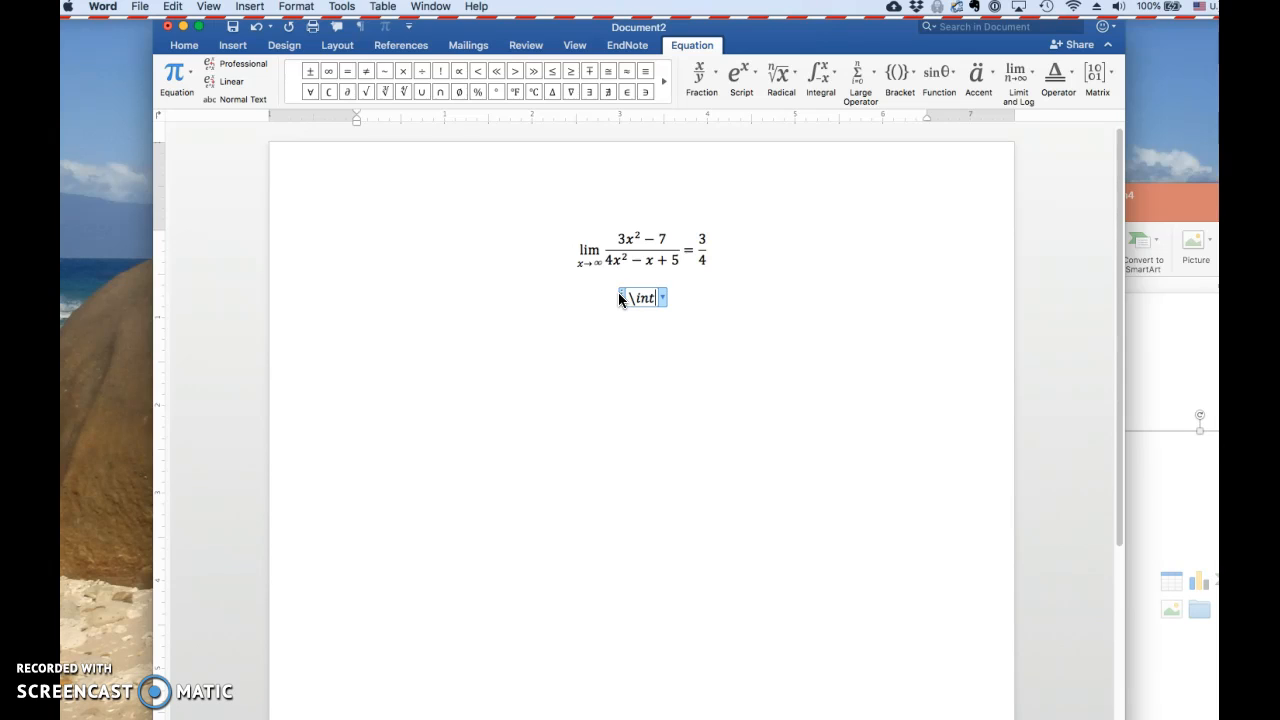
key(space)
key(BackSpace)
text(\int)
text(_a)
text(^b)
key(space)
text(f(x)dx)
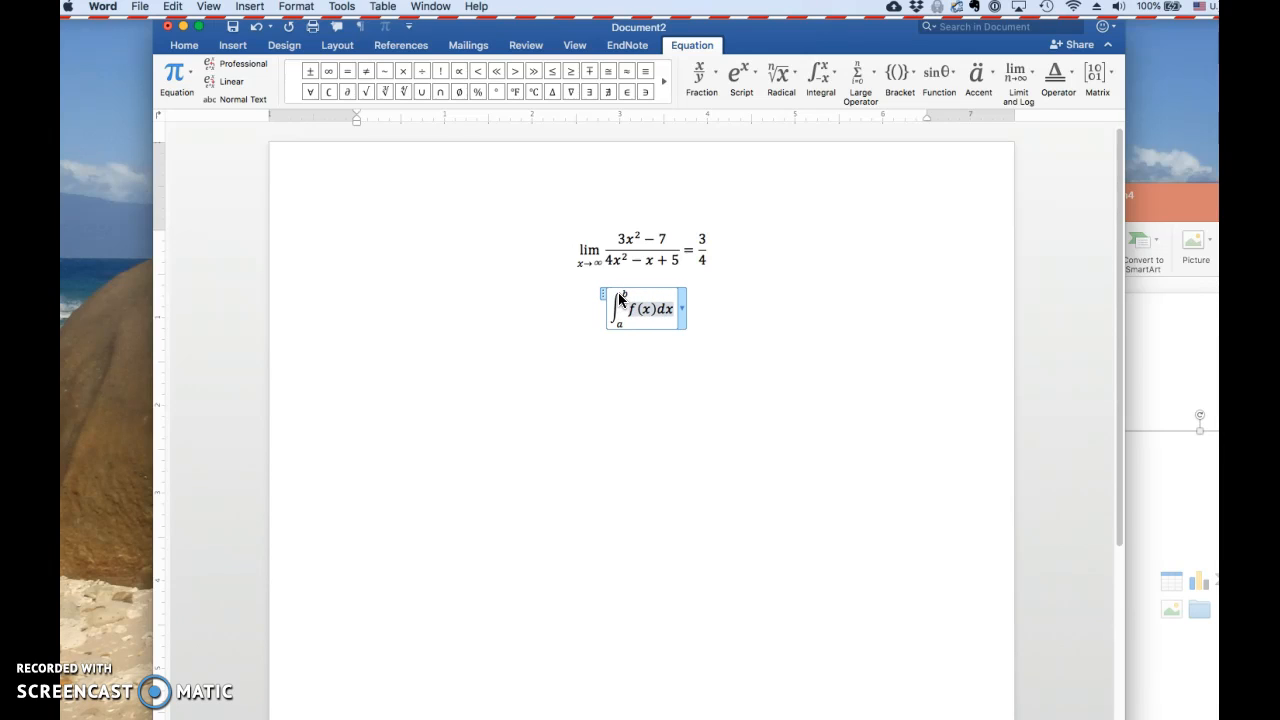
Undo the line break added inside the integral equation, and leave the equation for a new line below it
key(Return)
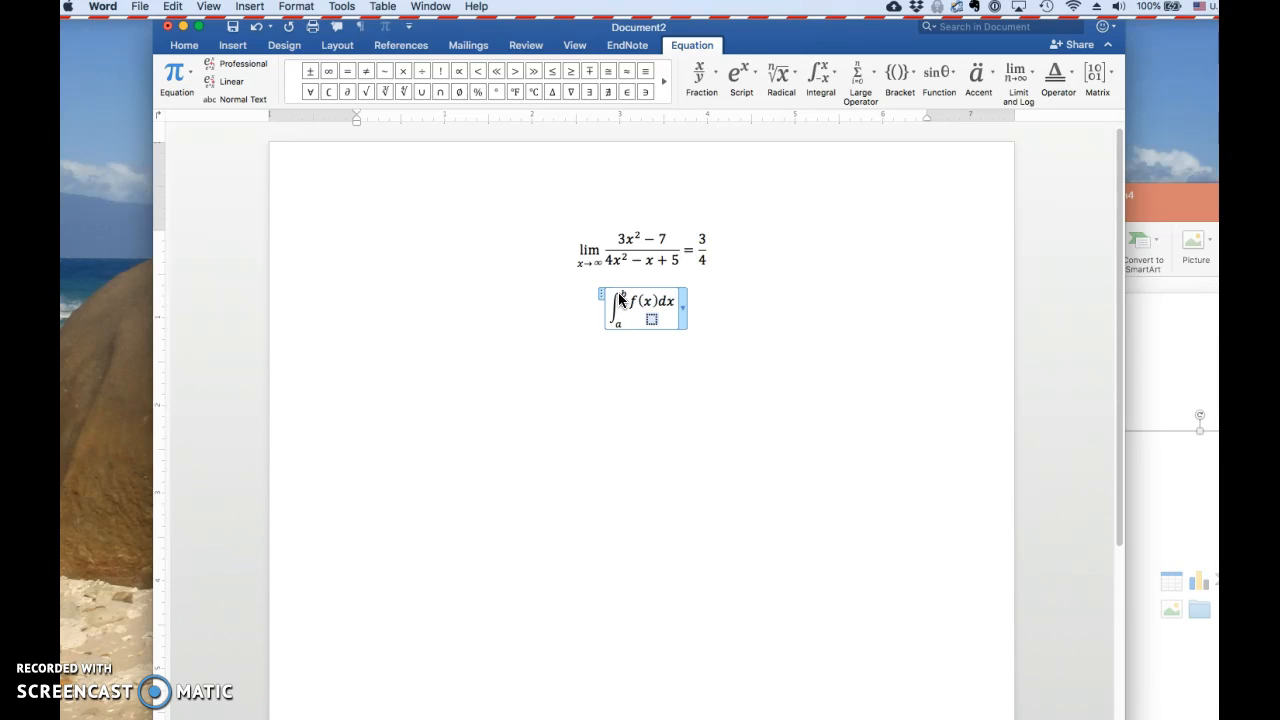
key(super+z)
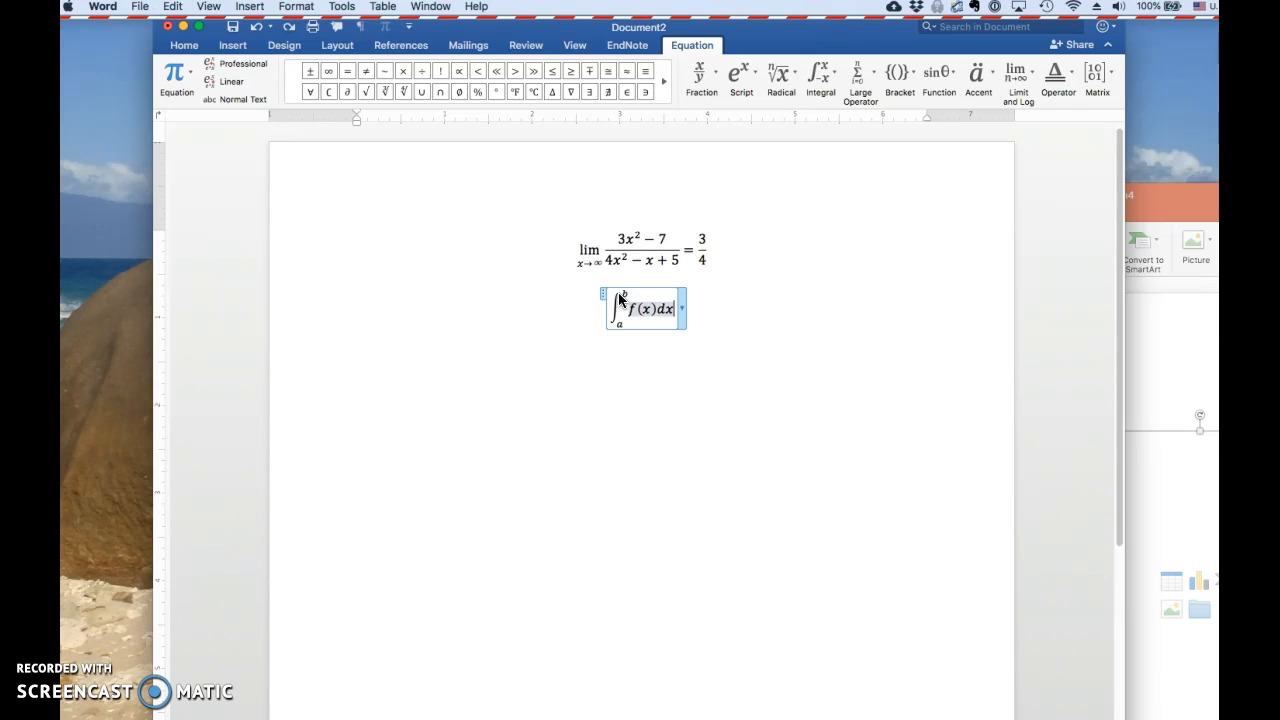
key(Right)
key(Return)
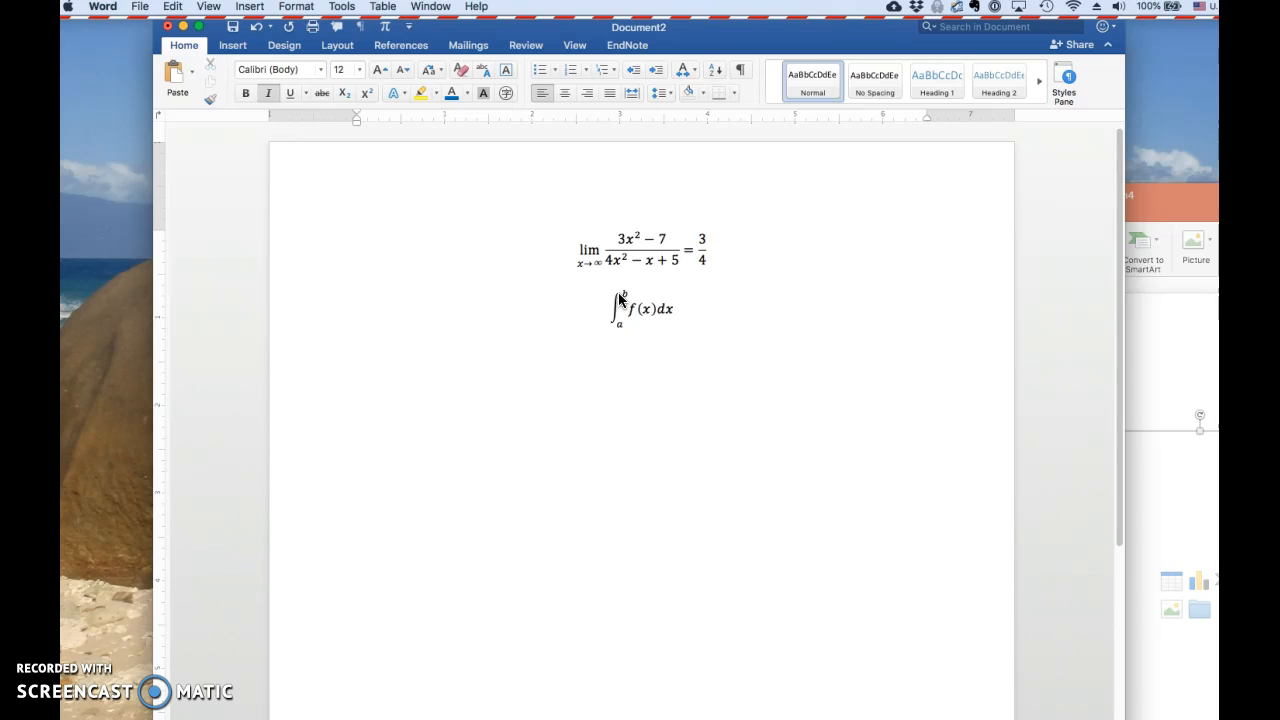
Insert a third equation reading m = (y_2-y_1)/(x_2-x_1), with the right side built up as a stacked fraction
key(ctrl+equal)
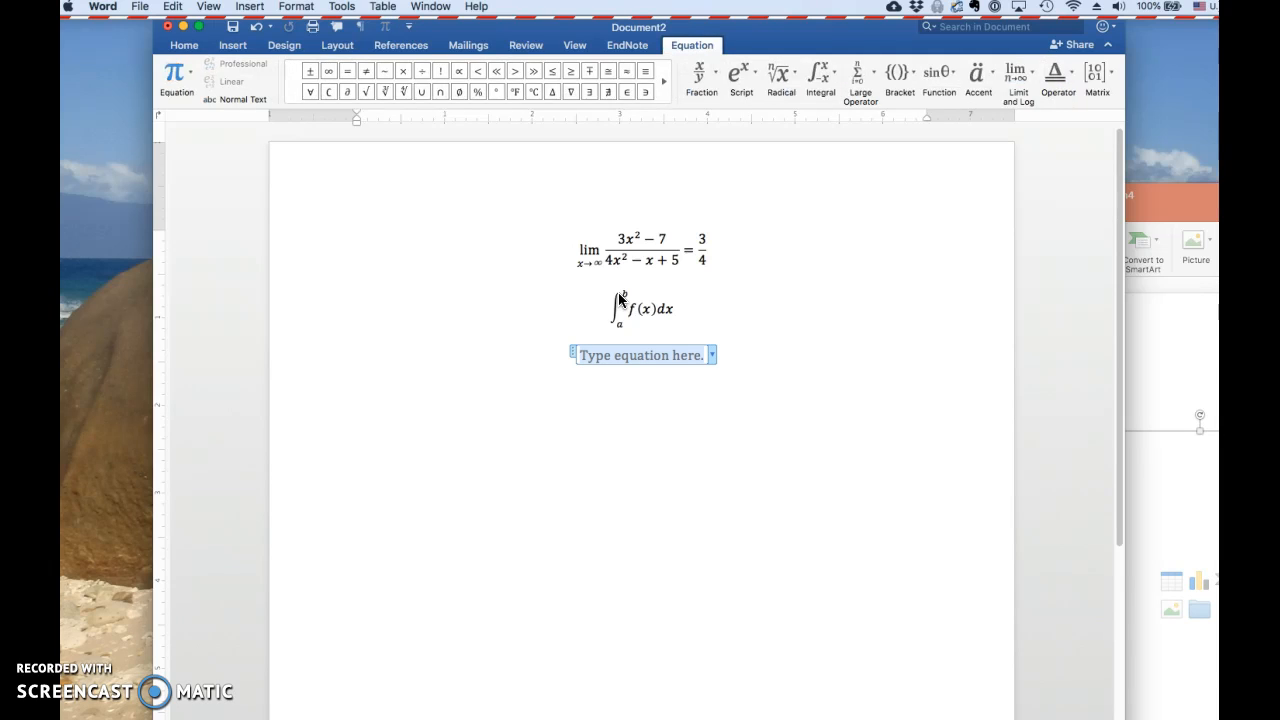
text(m =)
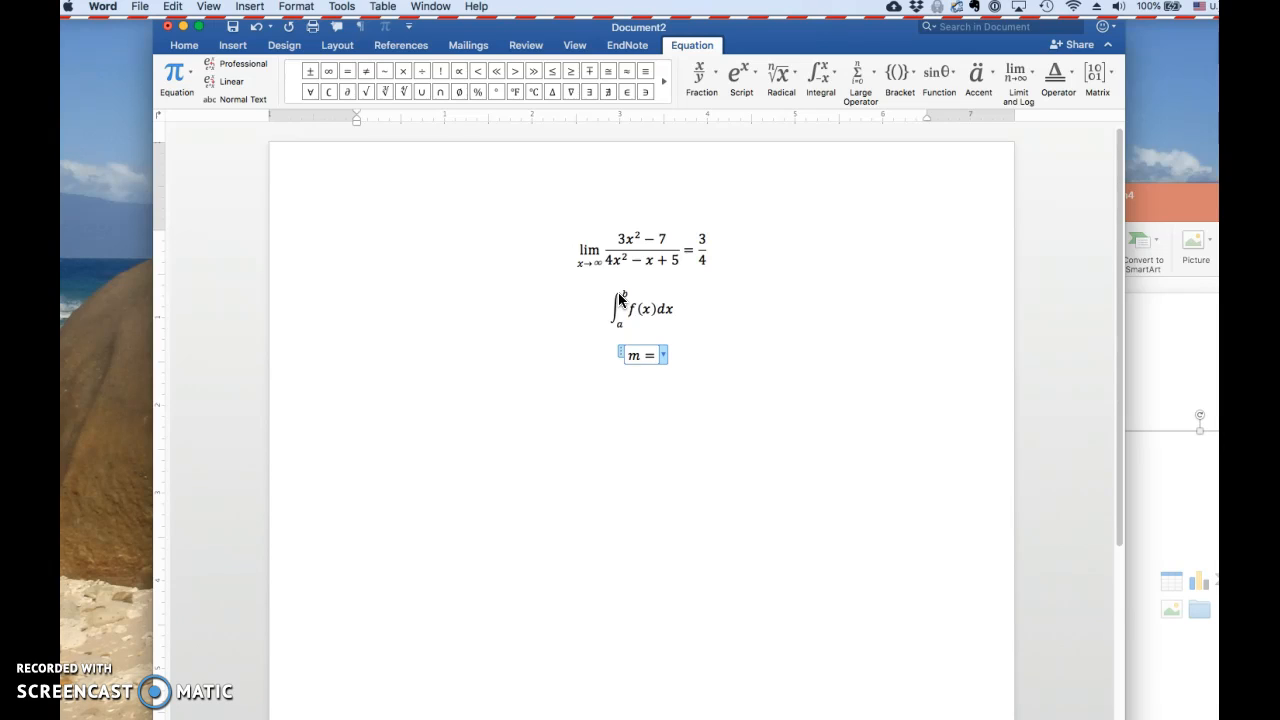
text((y)
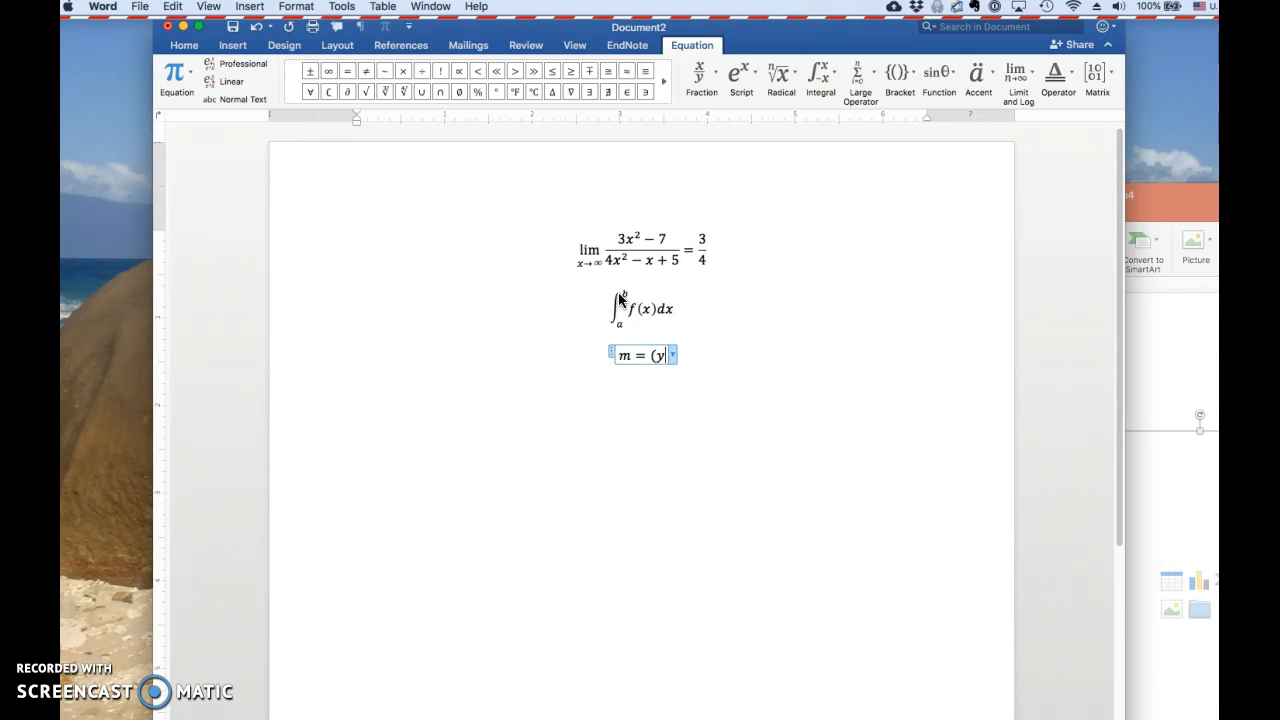
text(_2-y_1)
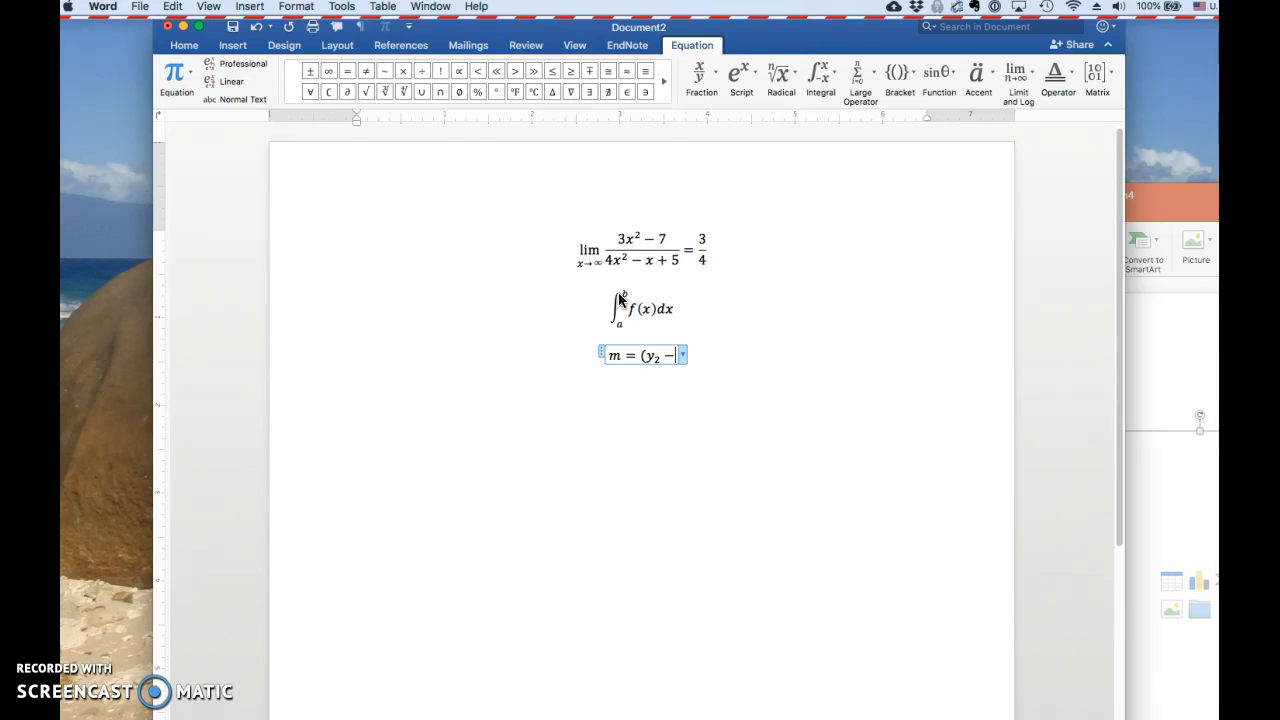
text()/)
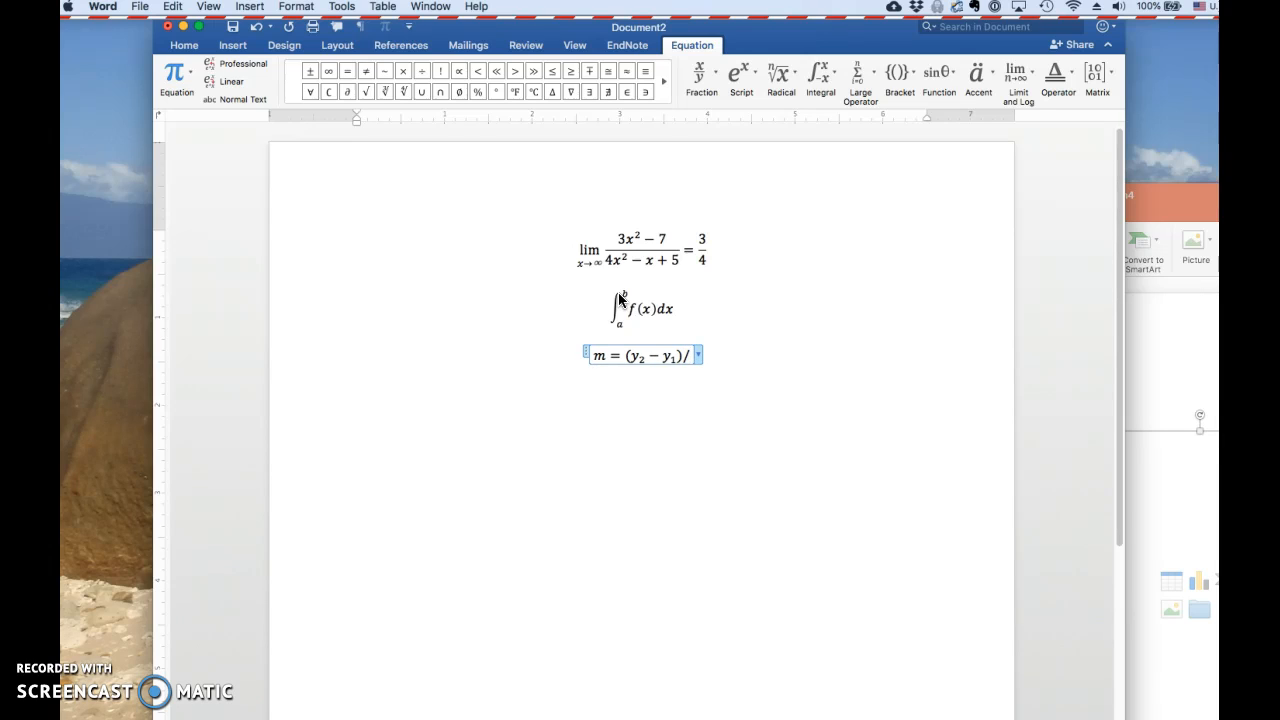
text((x_2-x_1)
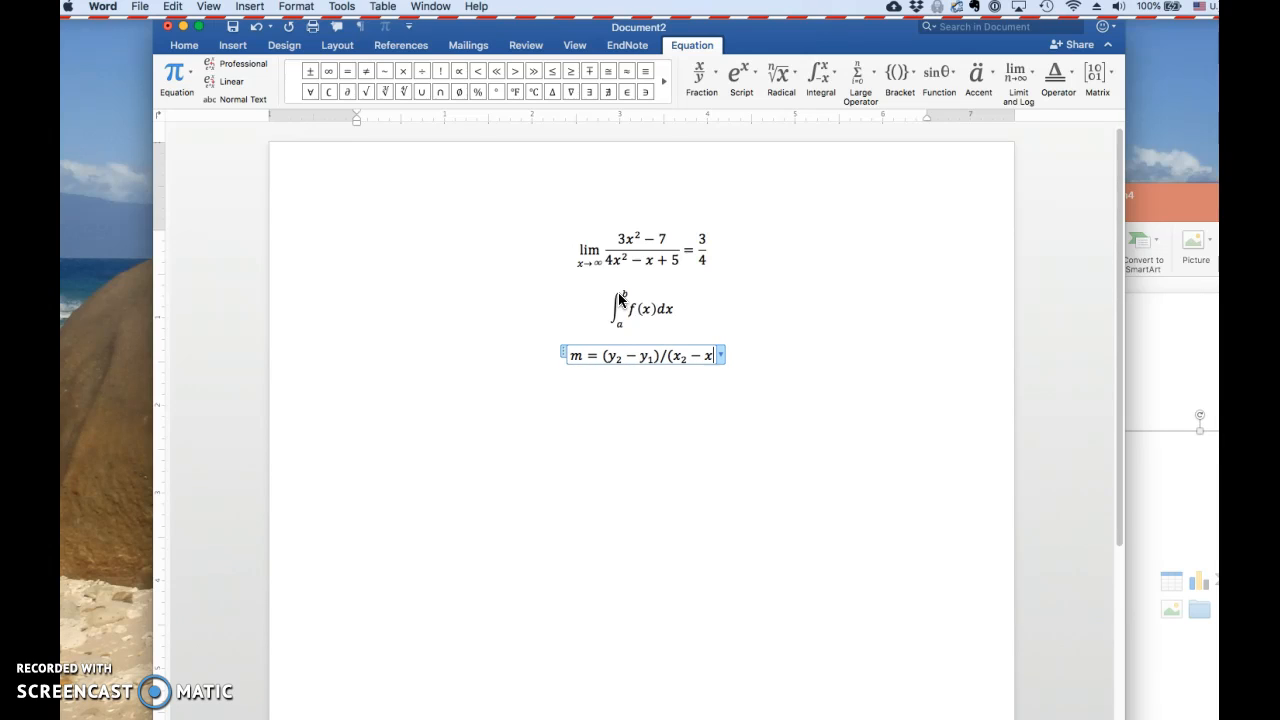
text())
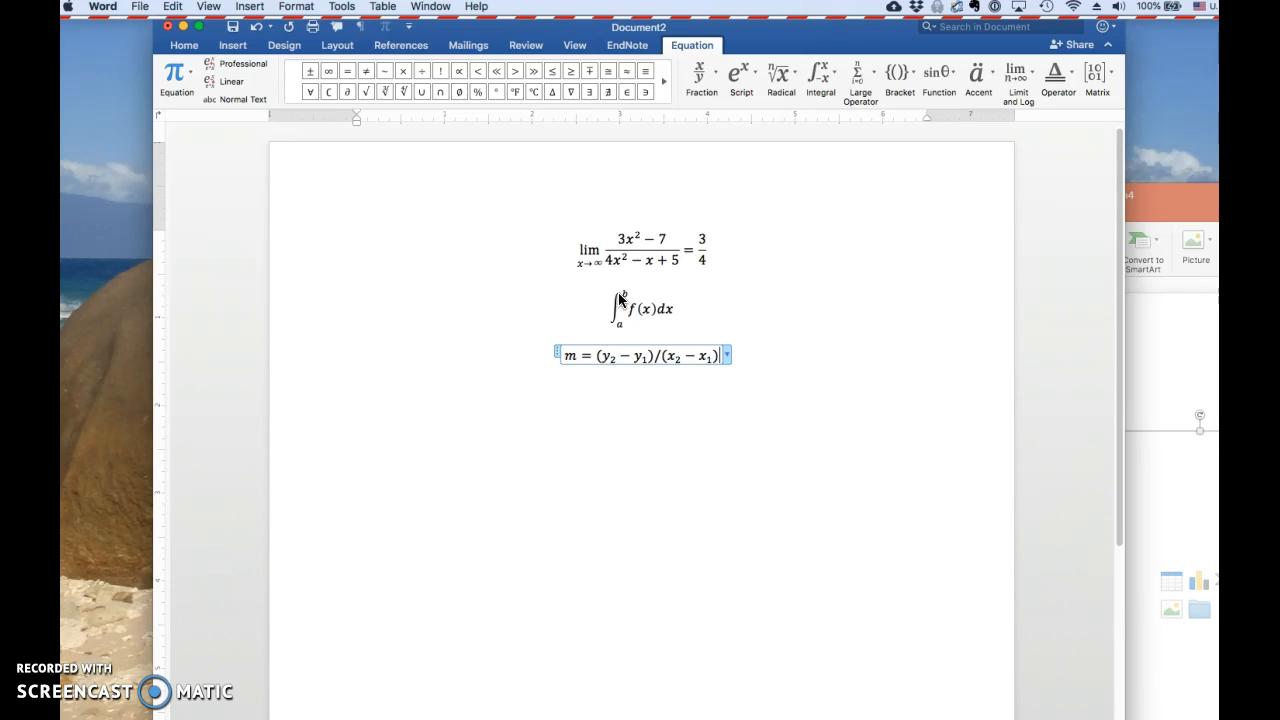
key(space)
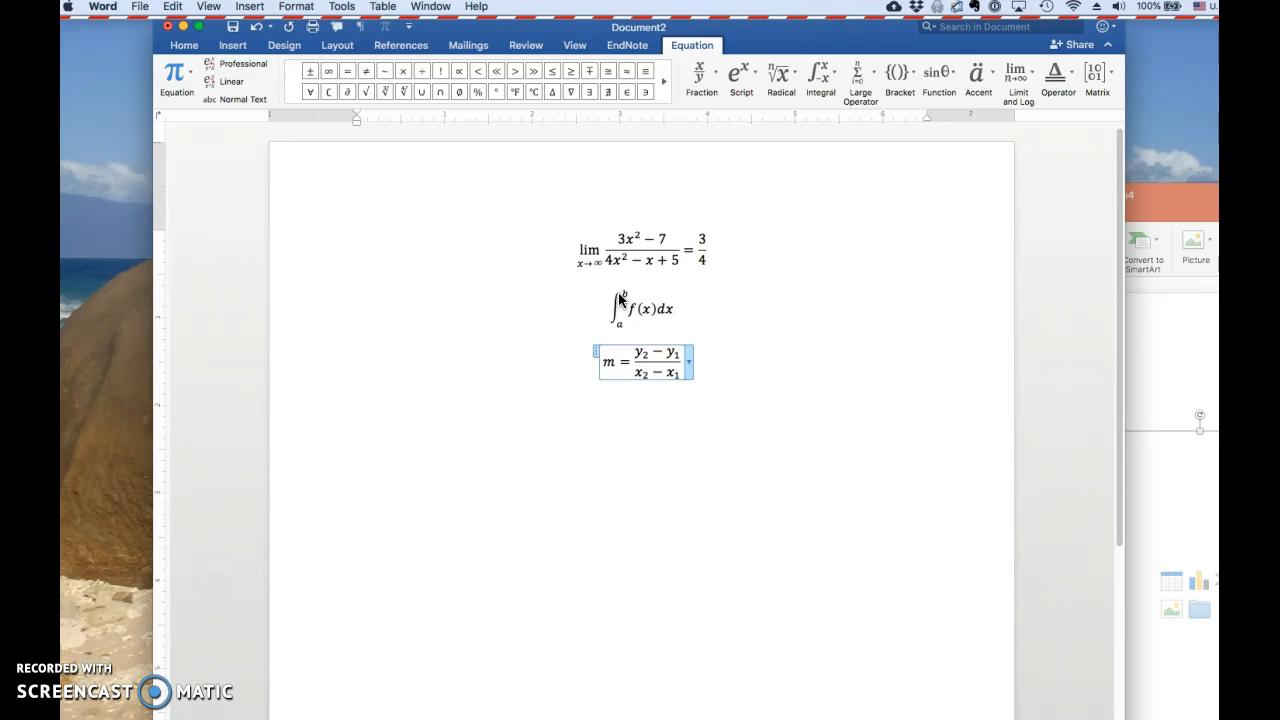
Append = Δy/Δx as a stacked fraction using \Delta codes, and insert a new empty equation below the slope equation
text(=)
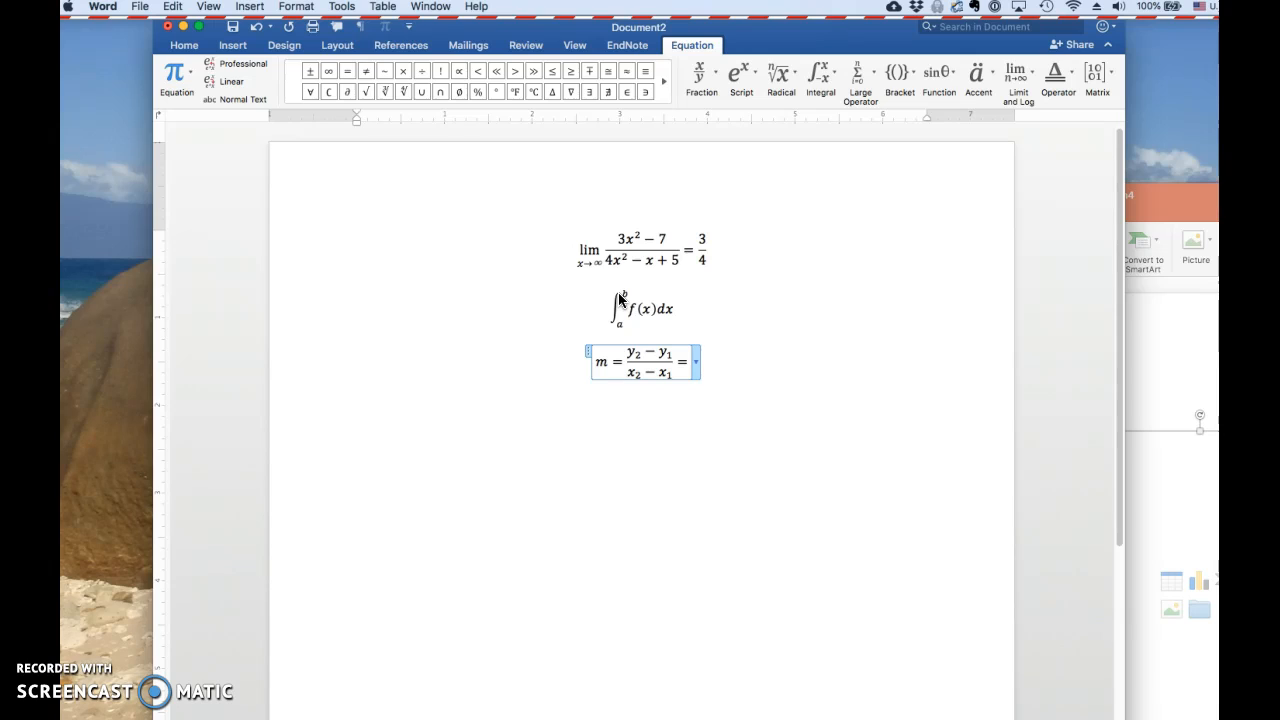
text(\Delta)
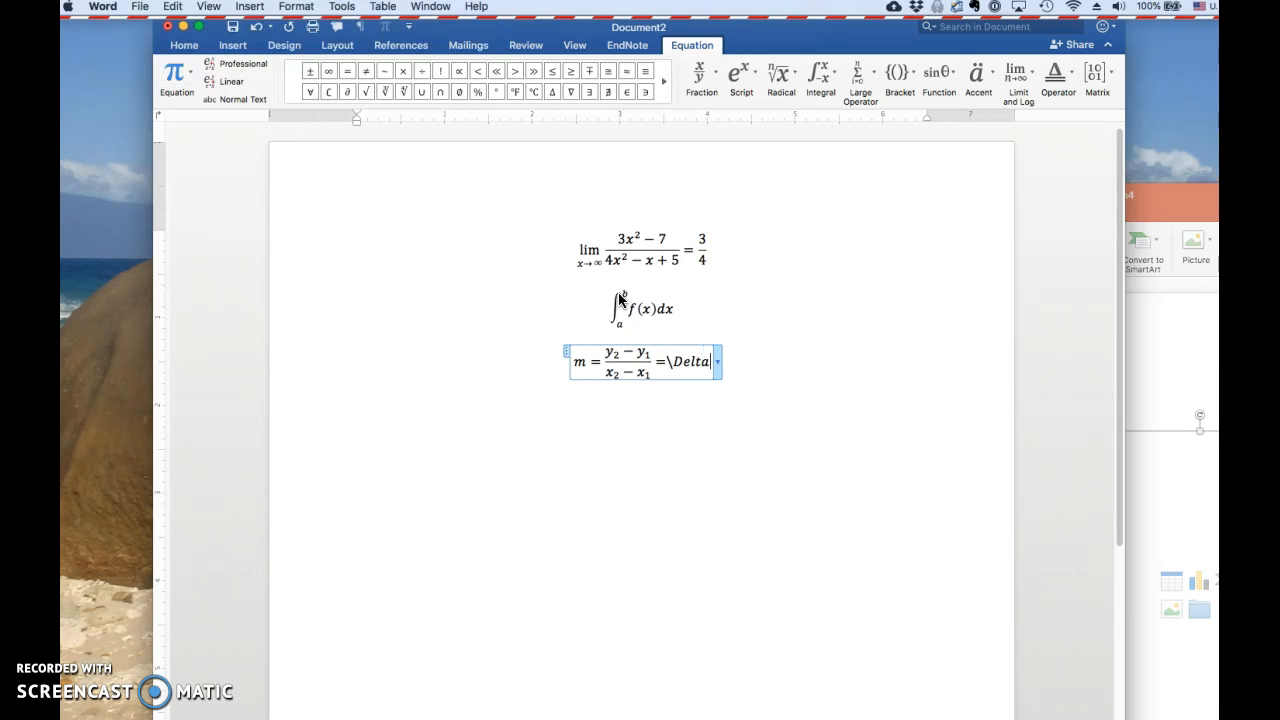
text( y/)
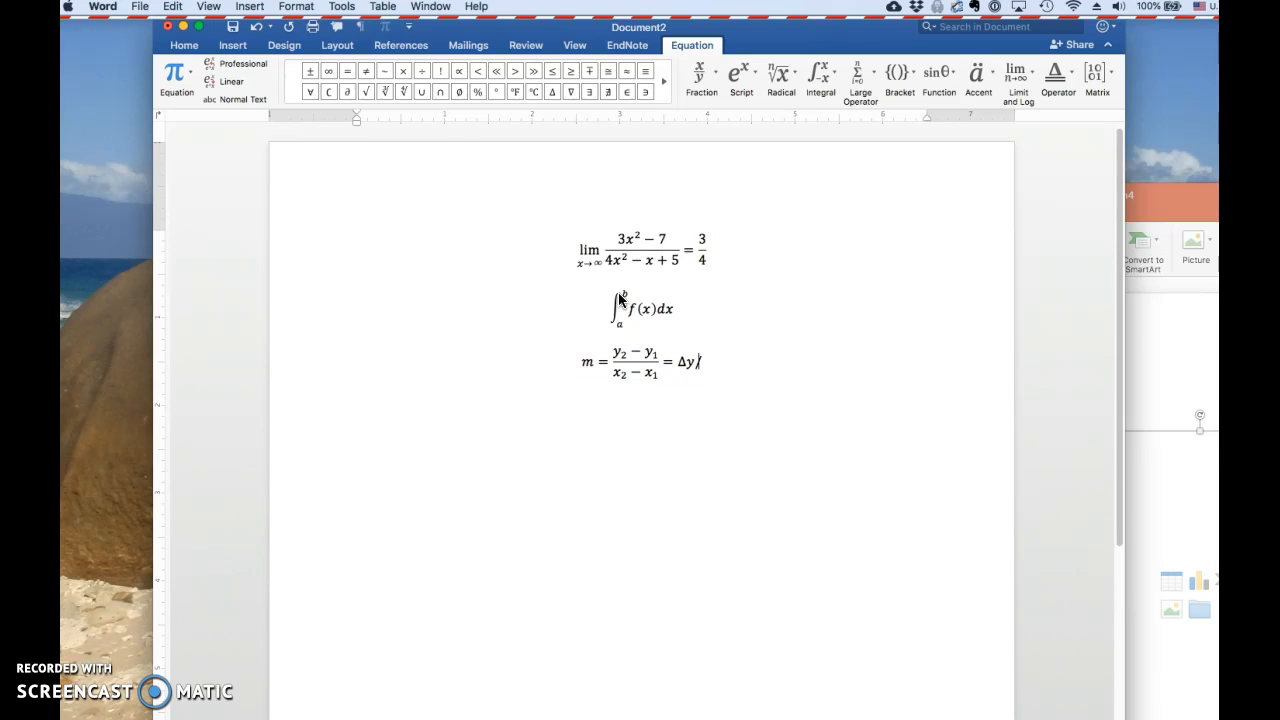
text(\Delta x)
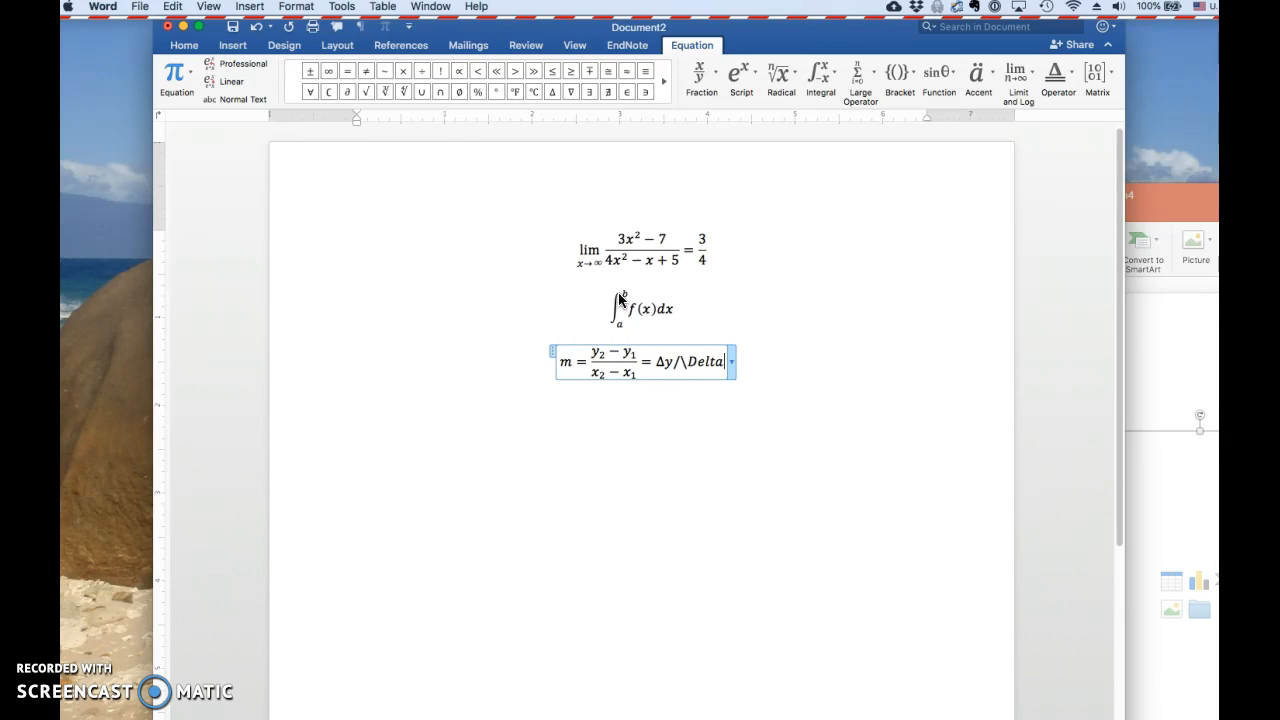
key(space)
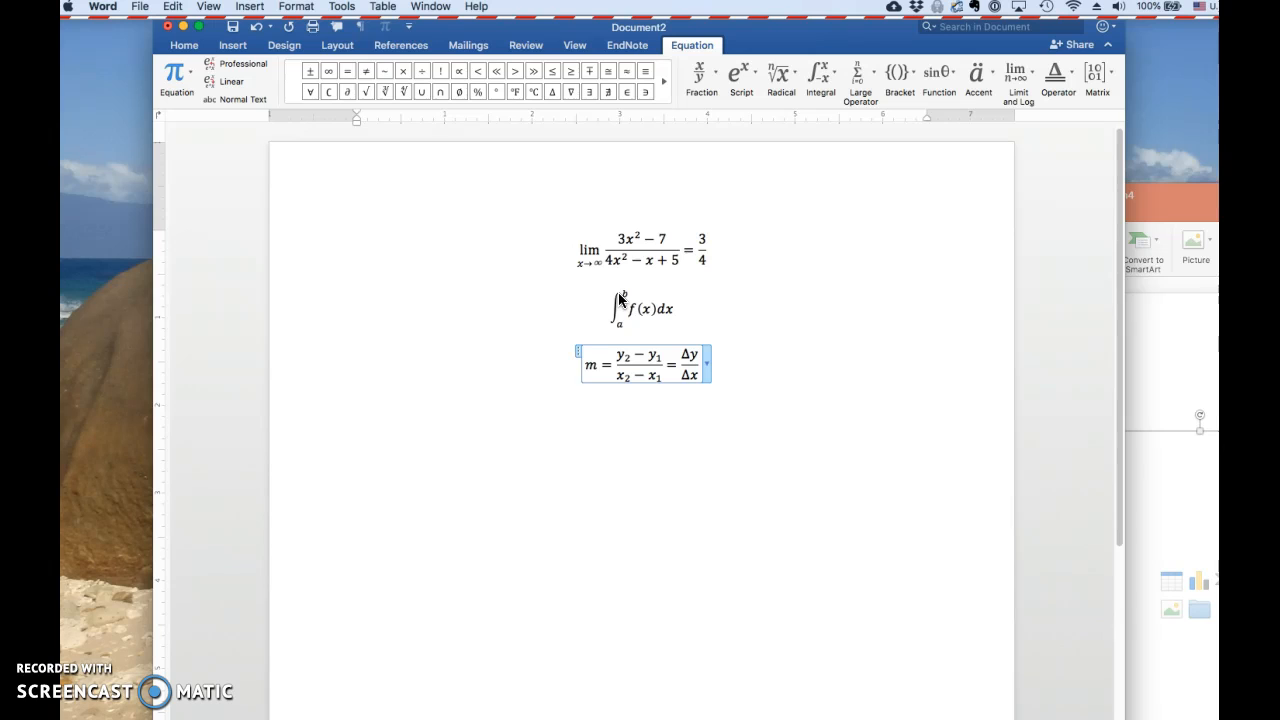
key(Return)
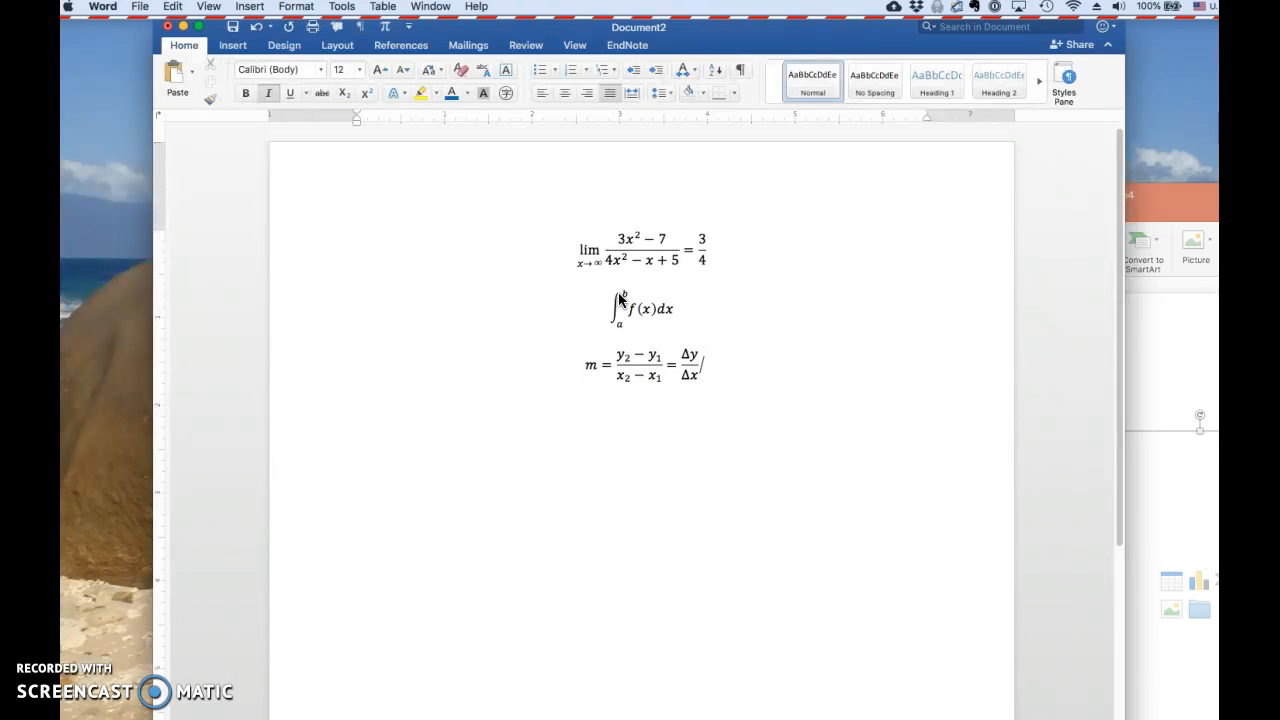
key(ctrl+equal)
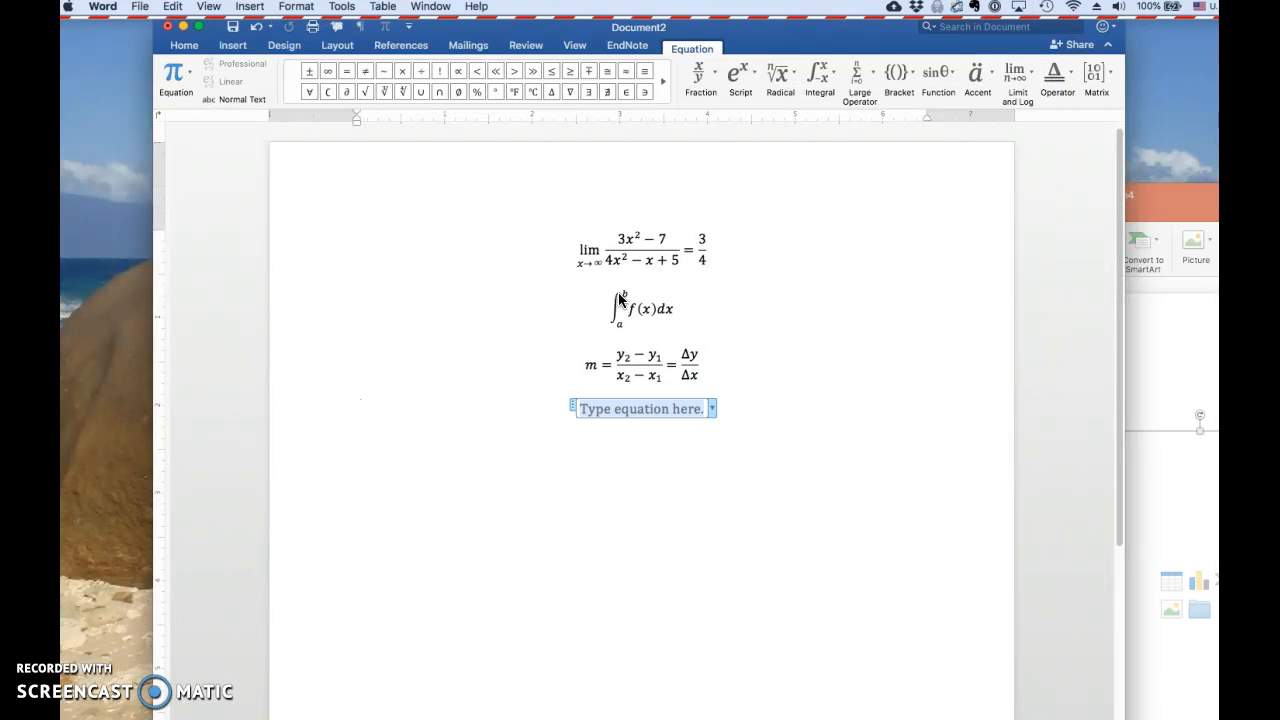
Enter Δπθ in the new equation with the \Delta, \pi and \theta codes, and clear the symbols again
text(\Delta)
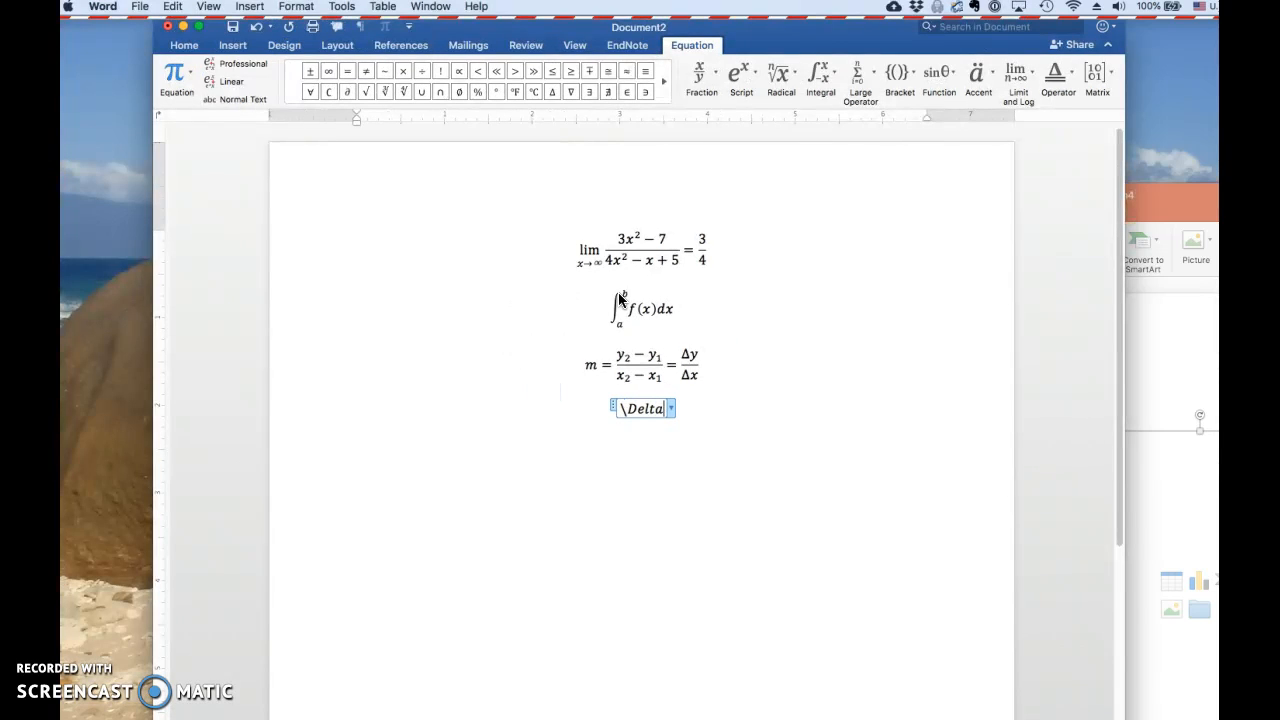
text( \pi 	heta)
key(Right)
key(Left)
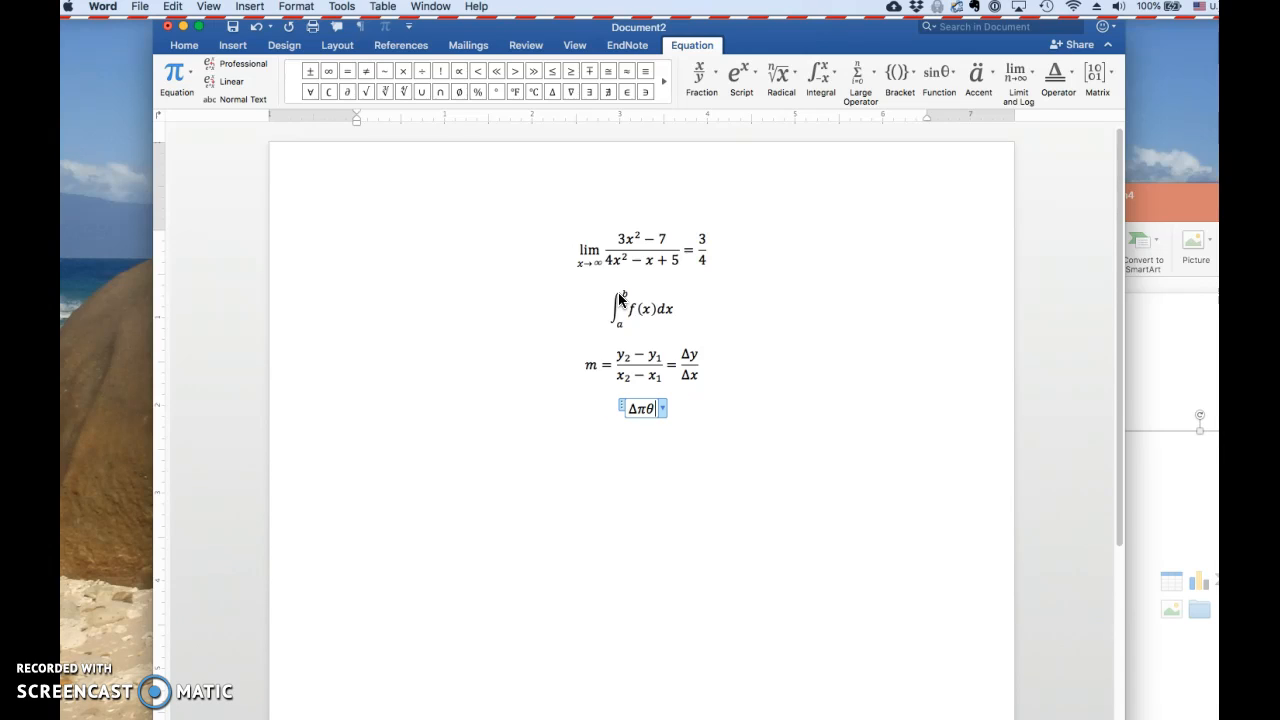
key(BackSpace)
key(BackSpace)
key(BackSpace)
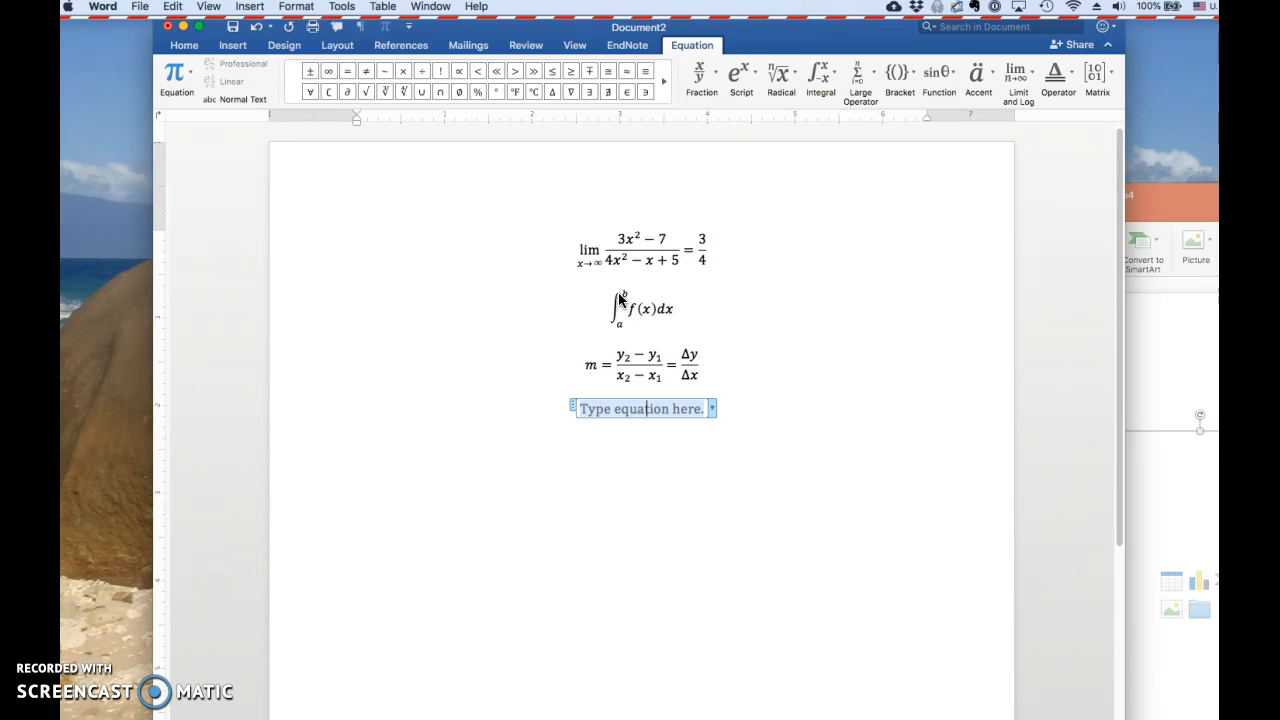
Enter the space-separated symbols Δ δ π Π Α in the empty equation using \Delta, \delta, \pi, \Pi and \Alpha
text(\Delta)
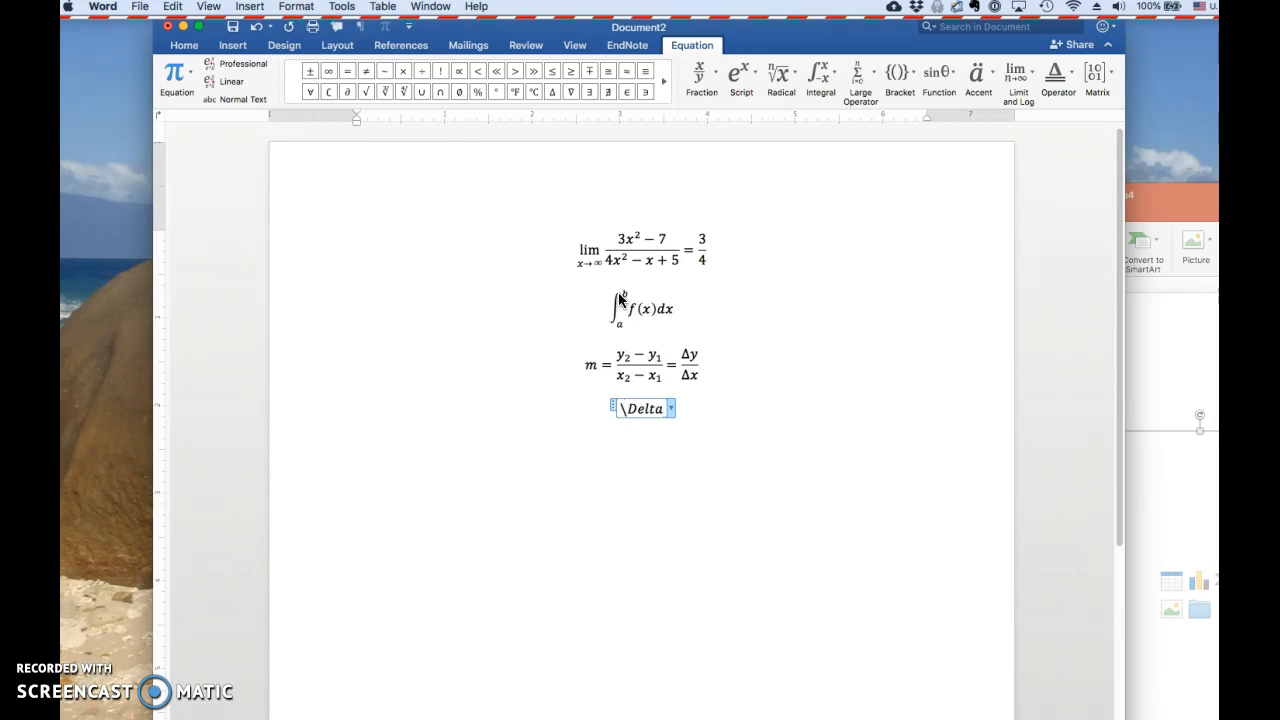
key(space)
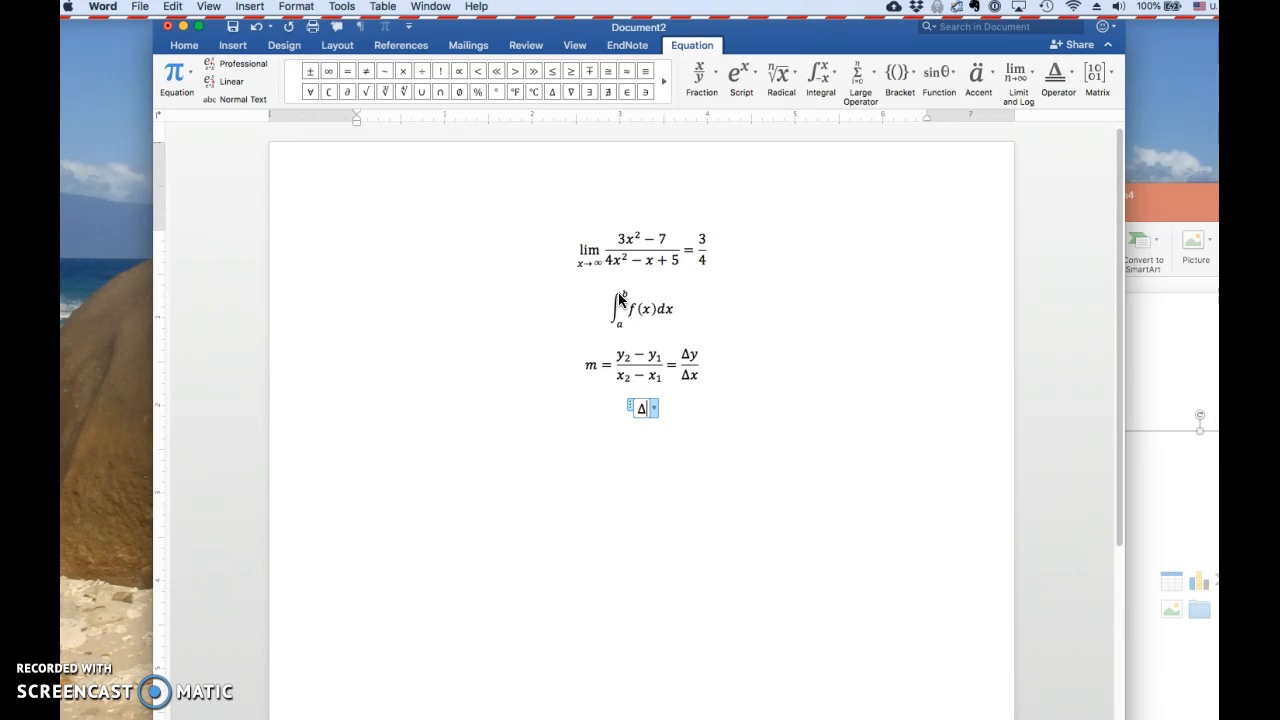
text(\delta)
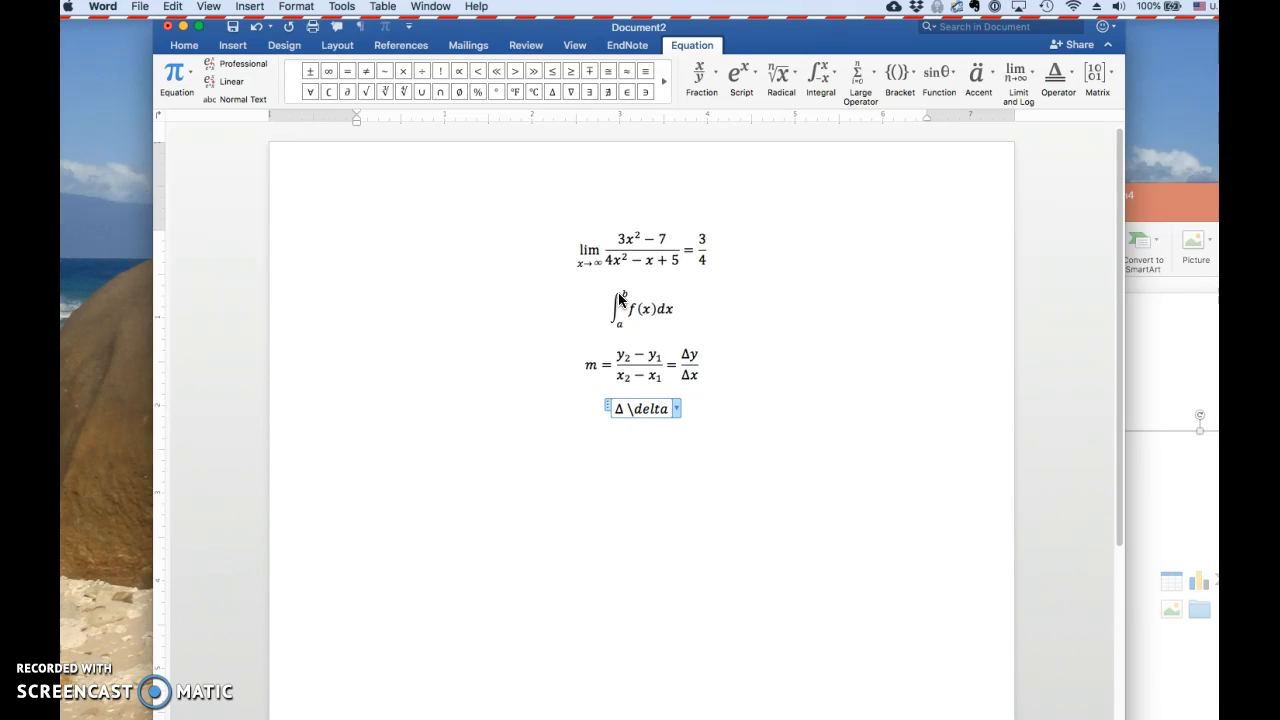
key(space)
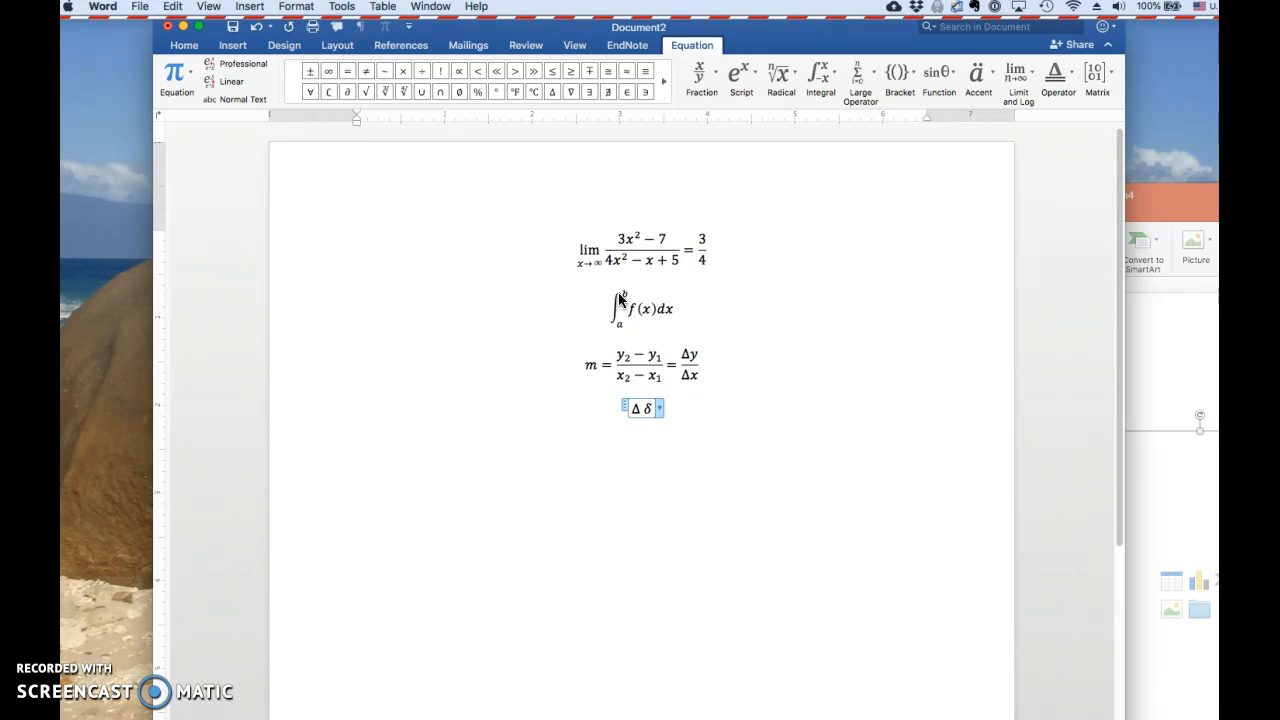
text(\pi)
key(space)
text(\Pi)
key(space)
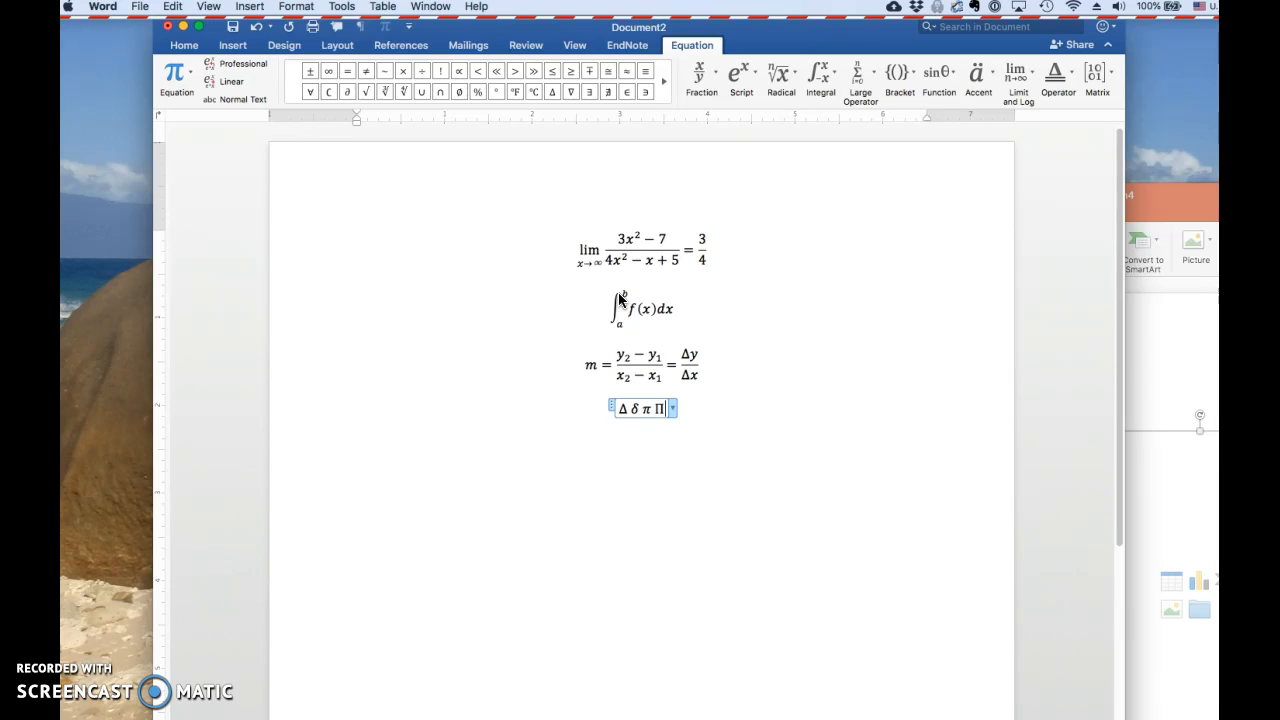
text(\Alpha)
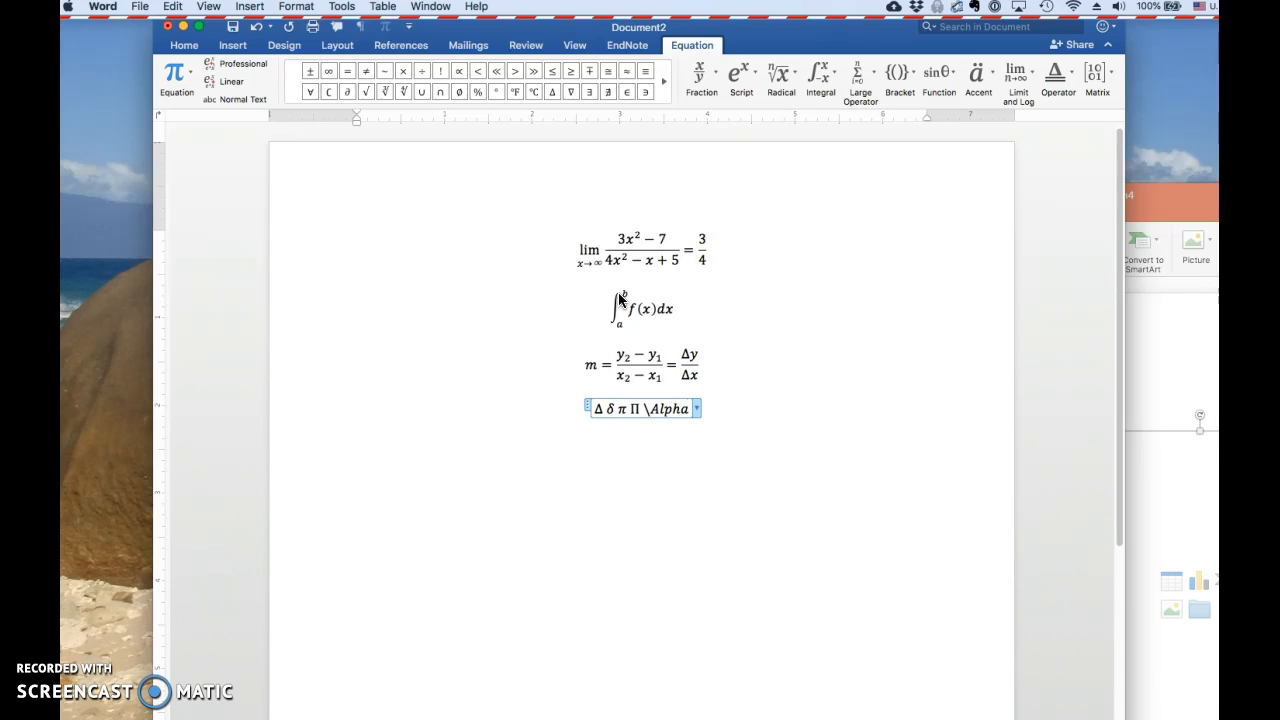
key(space)
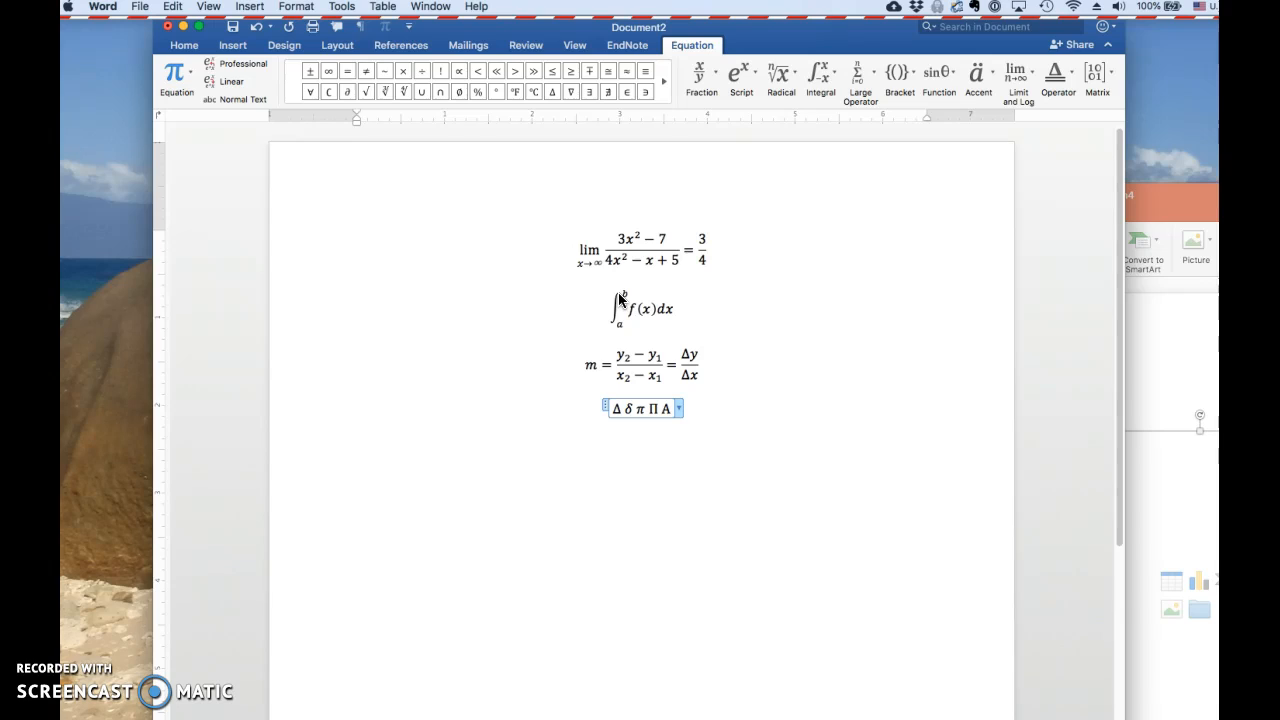